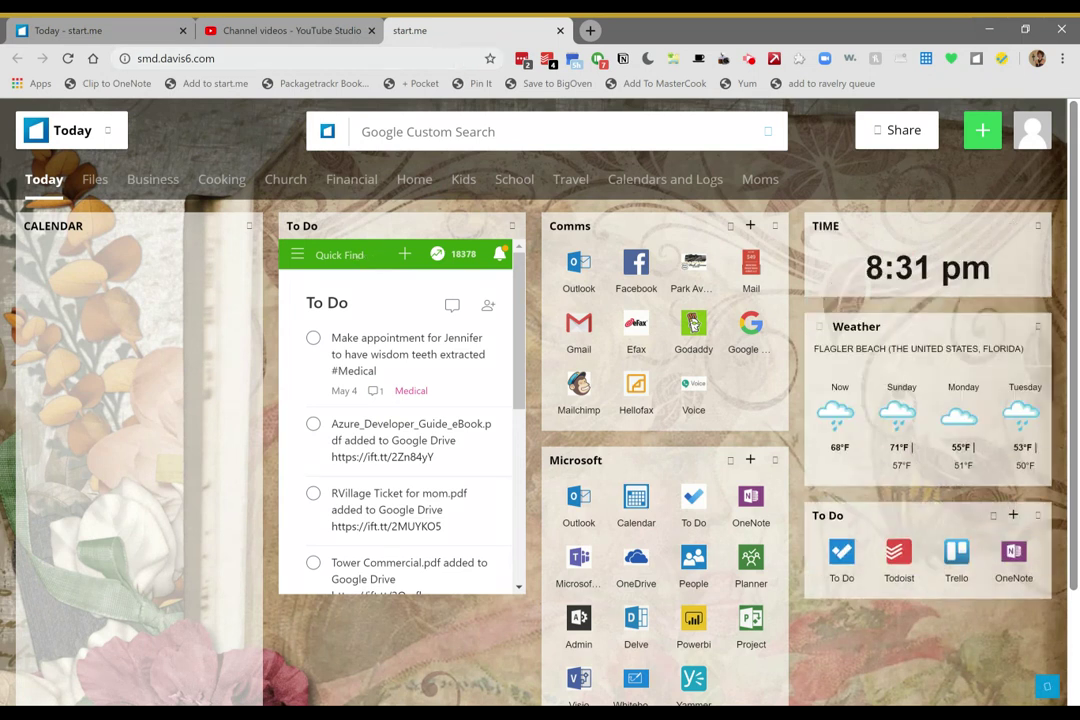
Load smd.davis6.com, look over the link collection on its Home page, and close that page.
key("Return")
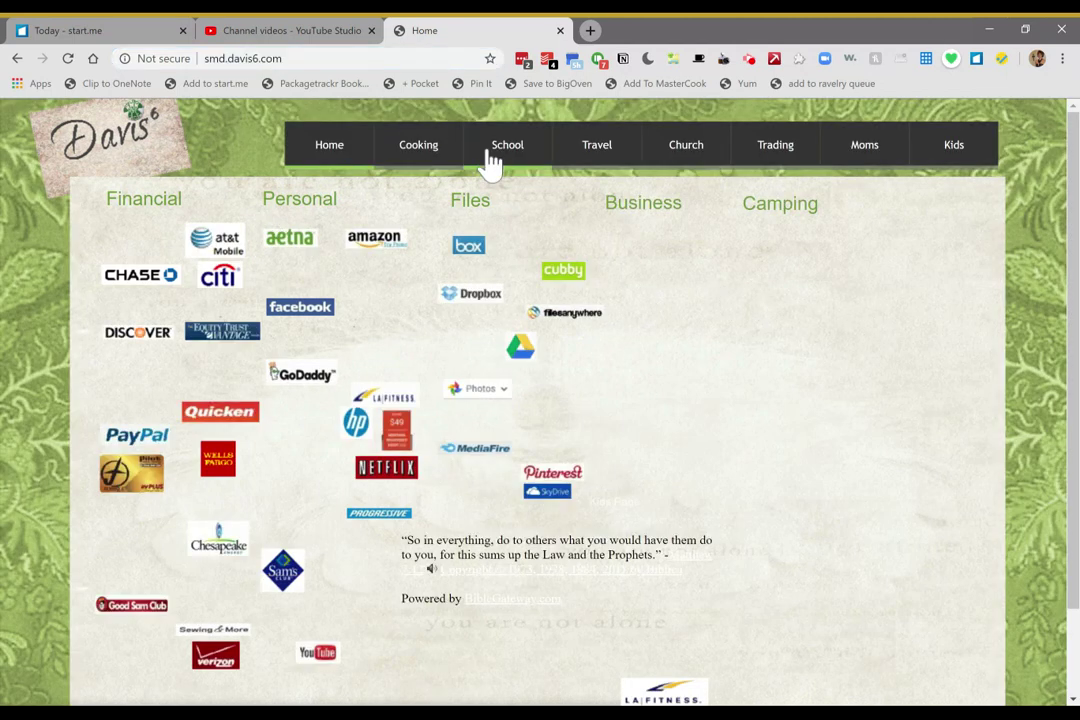
left_click(522, 158)
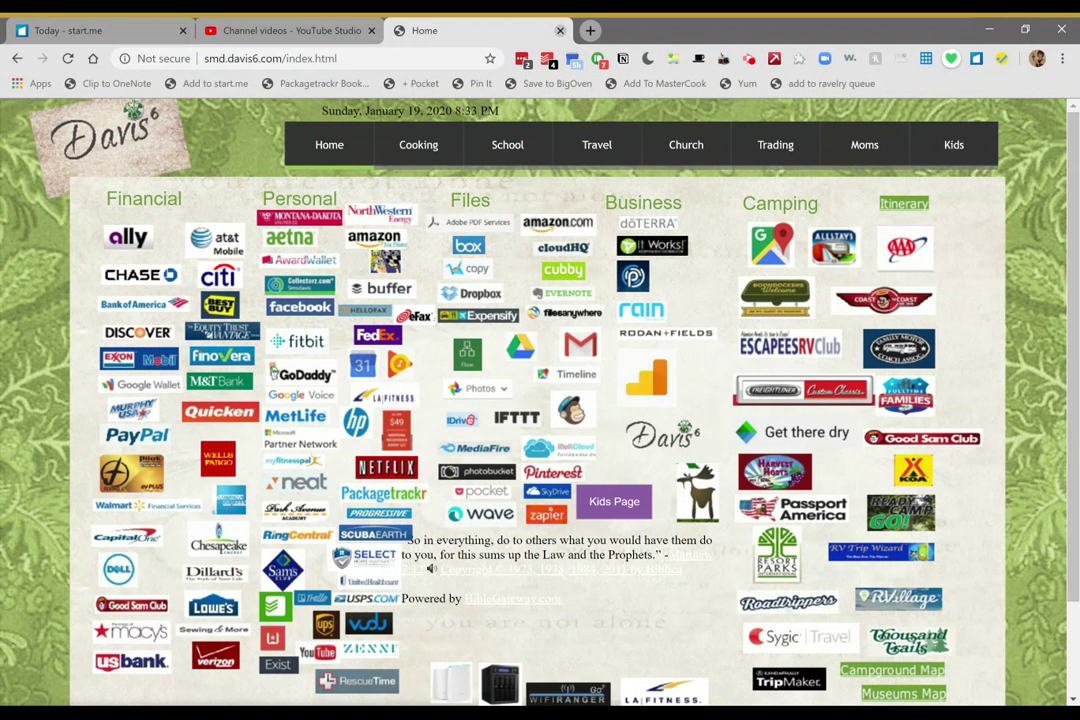
left_click(561, 31)
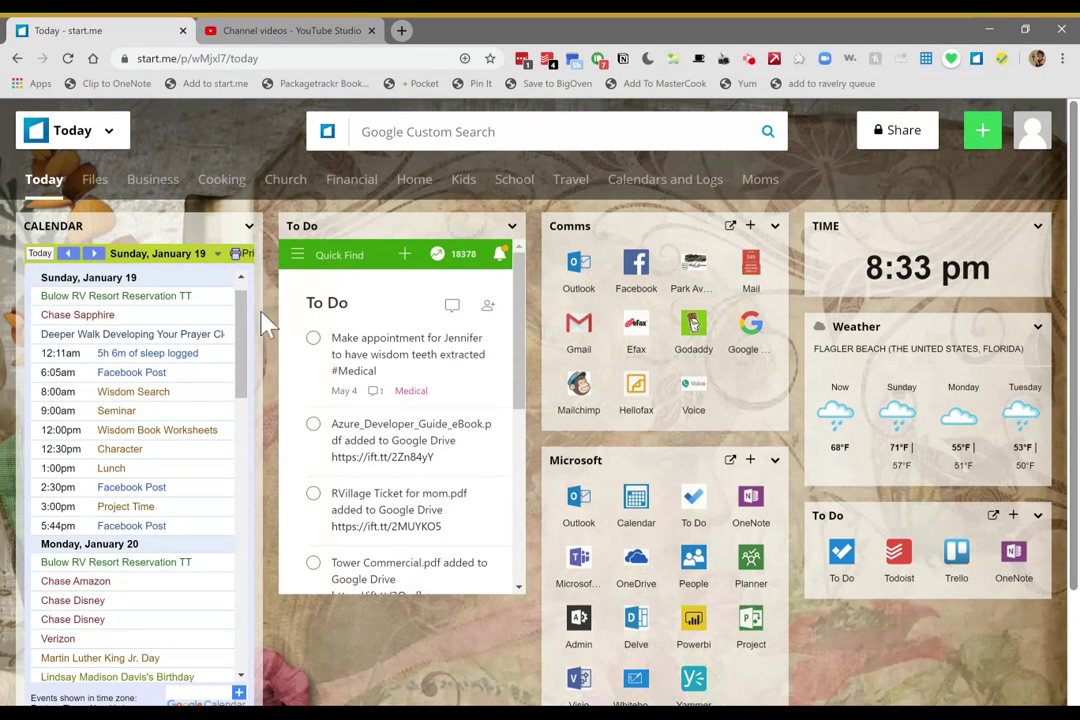
Look through the list of personal pages and collapse it to return to the Today page.
left_click(112, 136)
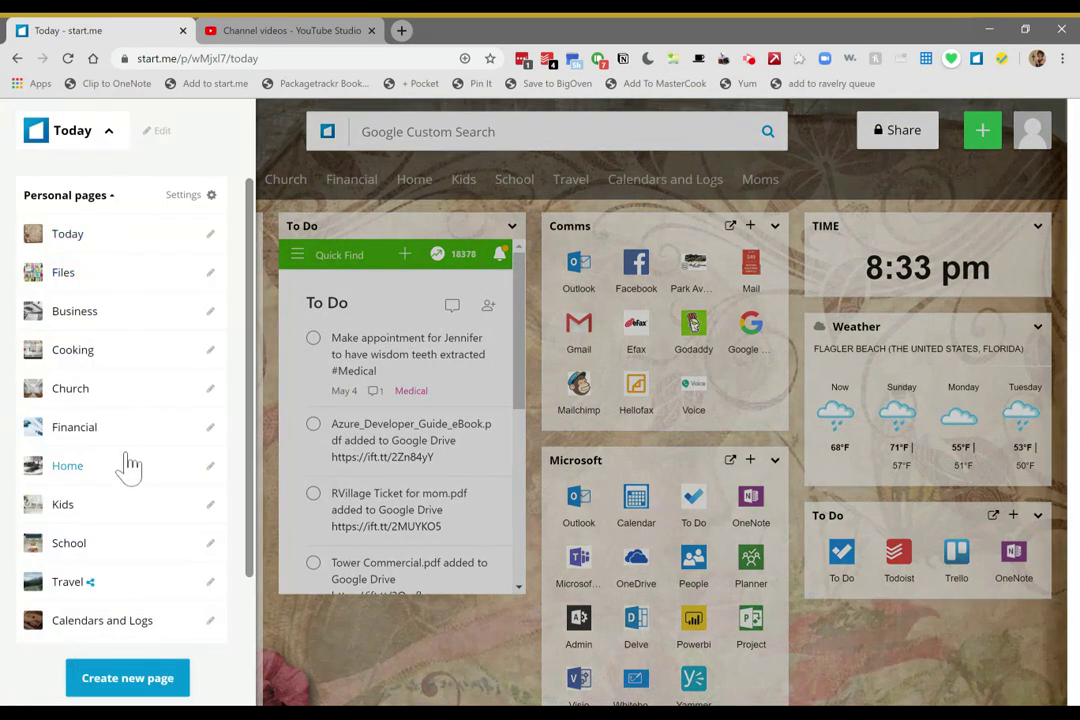
scroll(130, 475, "down", 1)
scroll(133, 482, "up", 1)
left_click(278, 131)
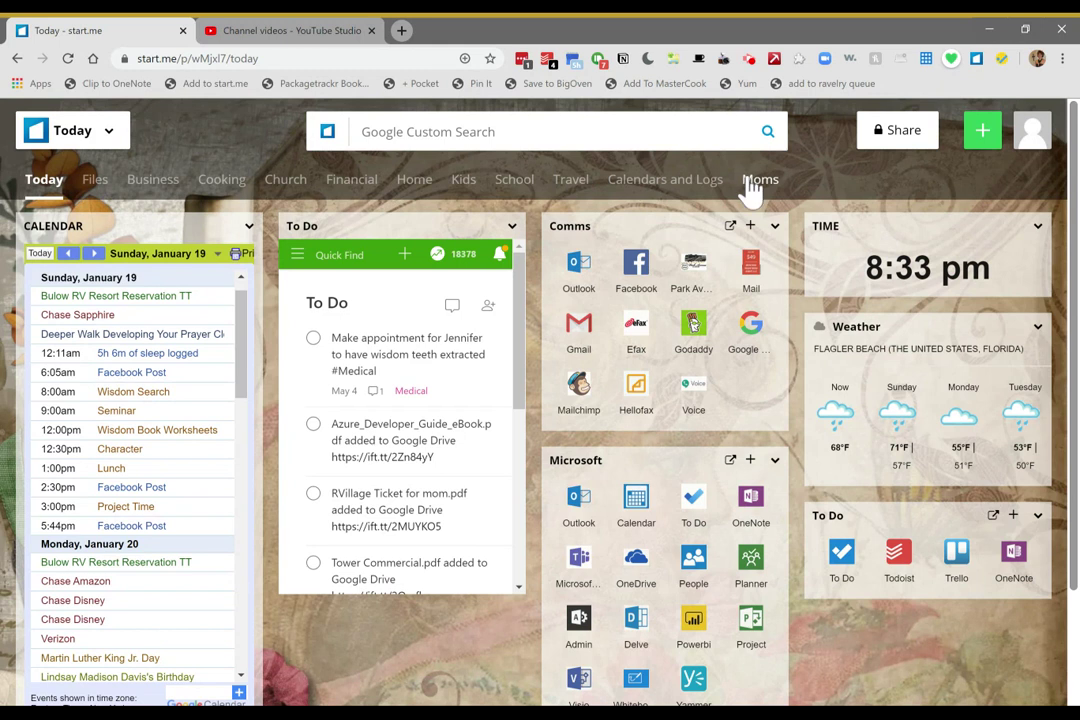
left_click_drag(762, 185, 40, 272)
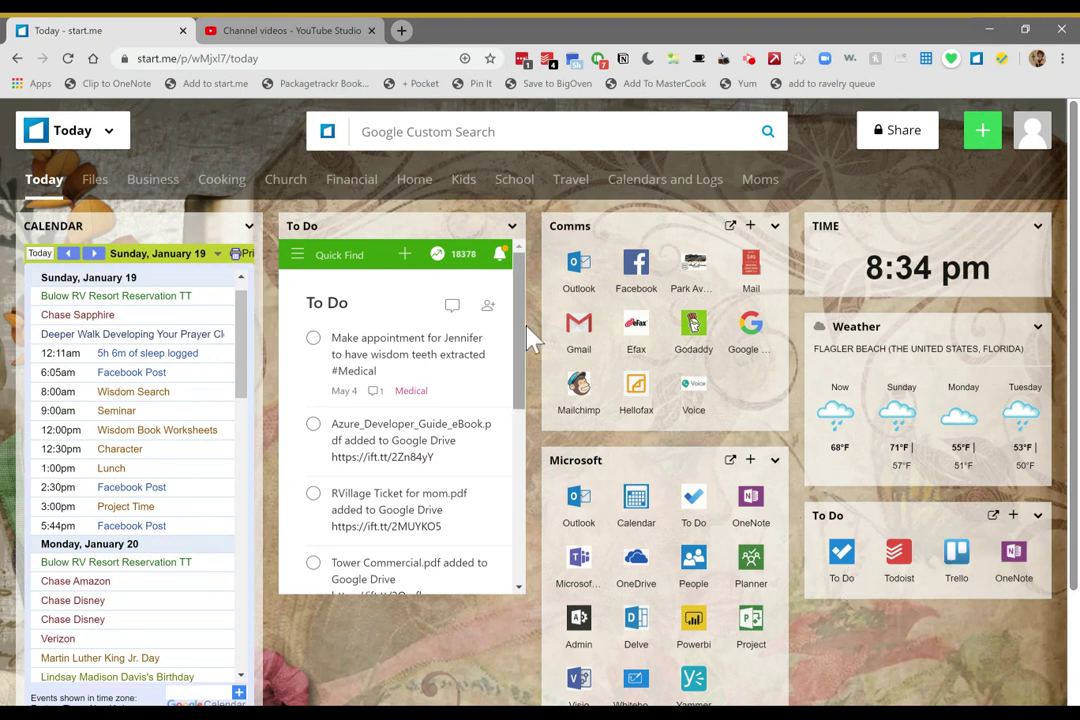
View the Files, Business and Cooking pages, including the online timer behind the Cooking page's Set Timer link, and close the timer.
left_click(95, 182)
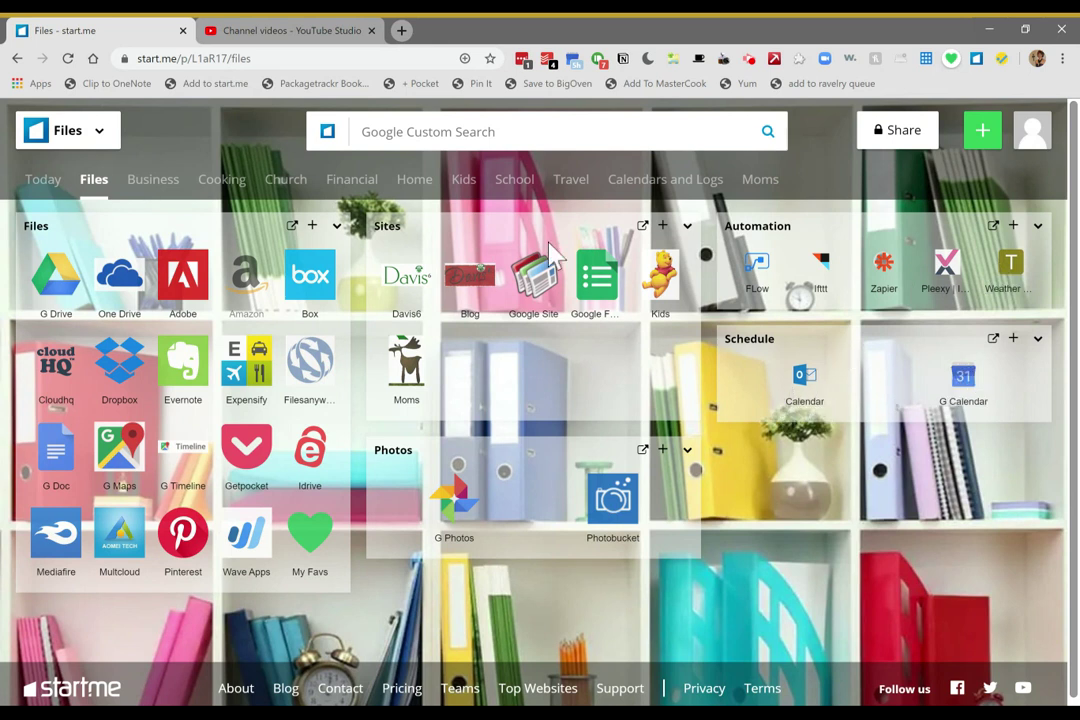
left_click(172, 186)
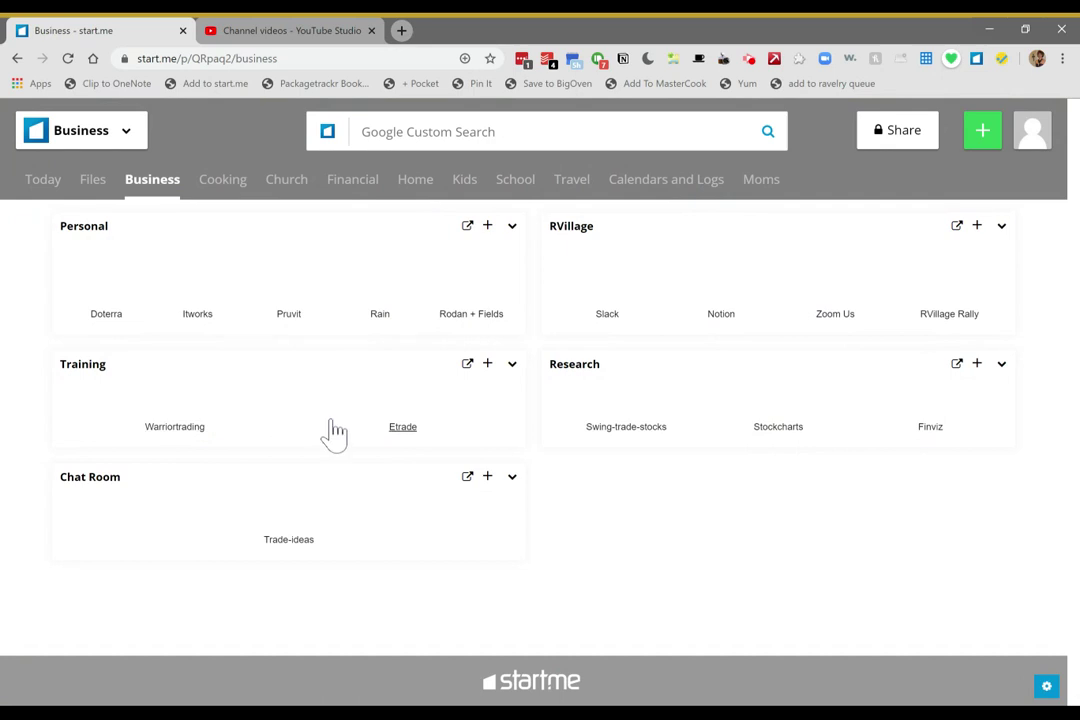
left_click(222, 184)
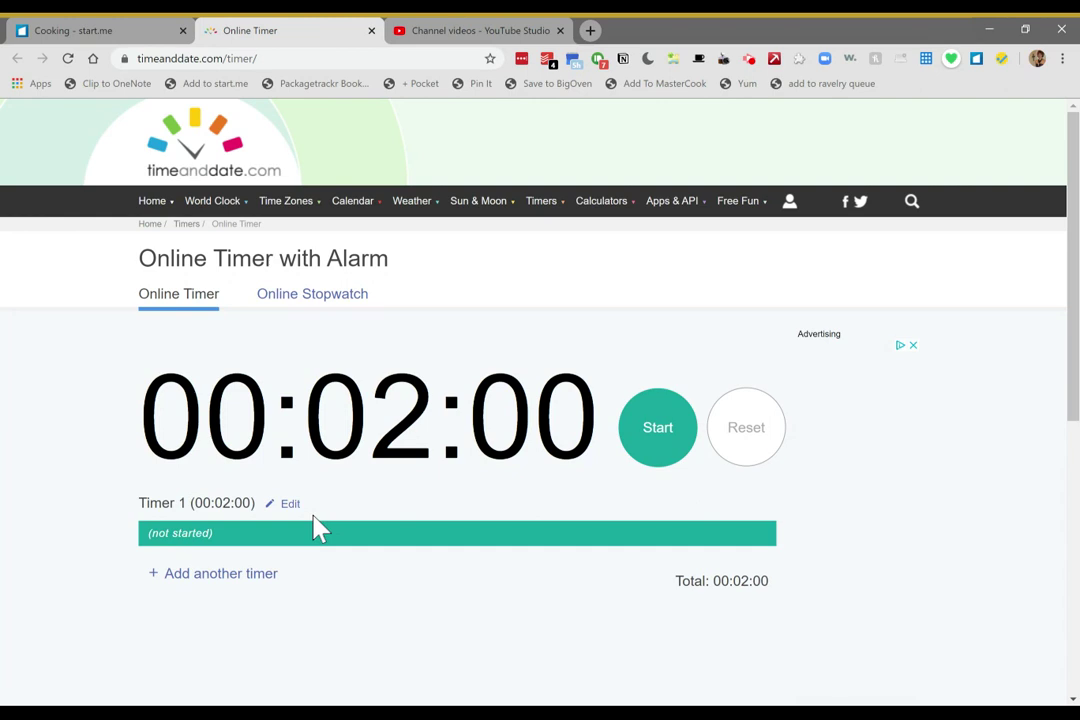
left_click(371, 31)
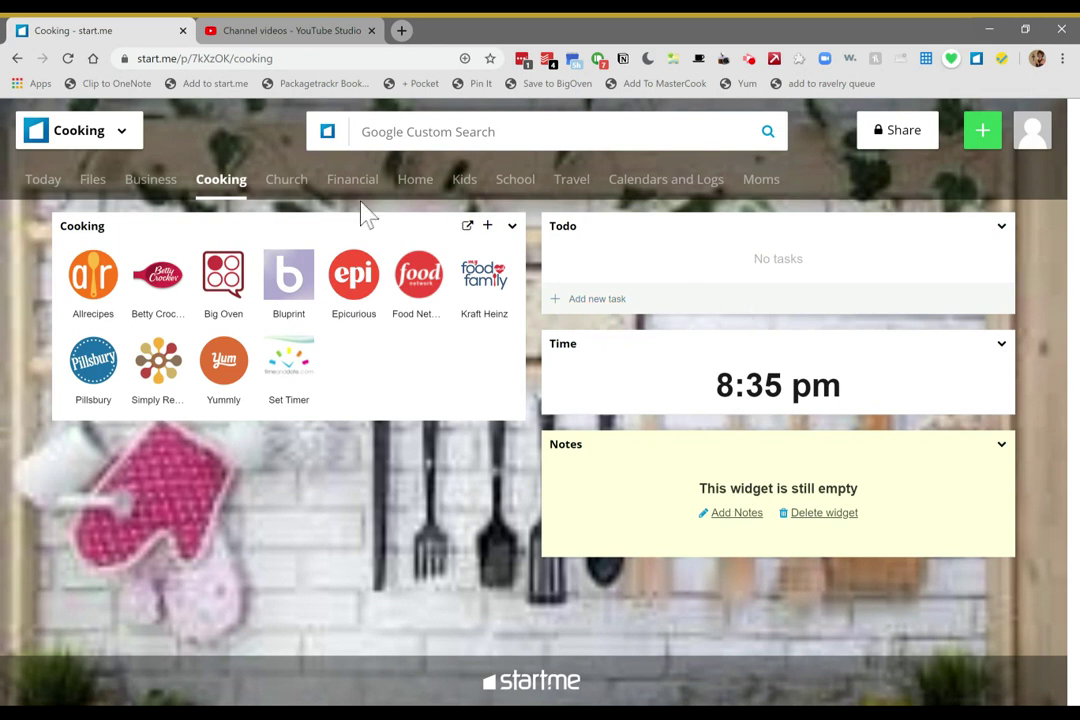
View the bookmark widgets on the Church, Financial, Home and Kids pages in turn.
left_click(290, 185)
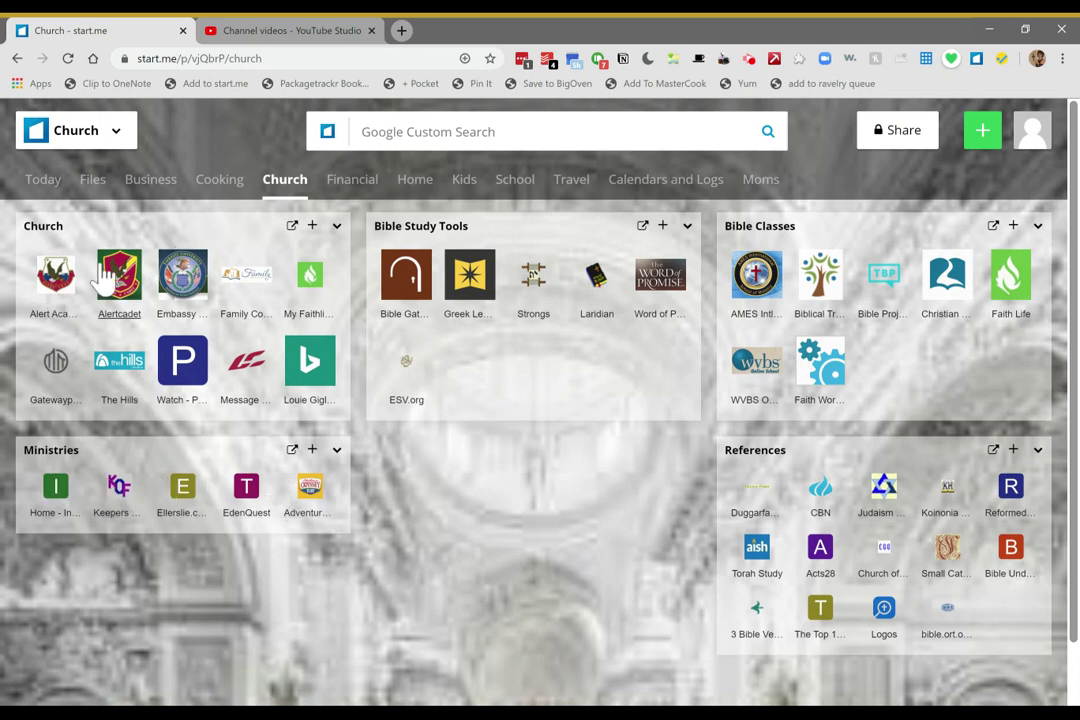
left_click(352, 181)
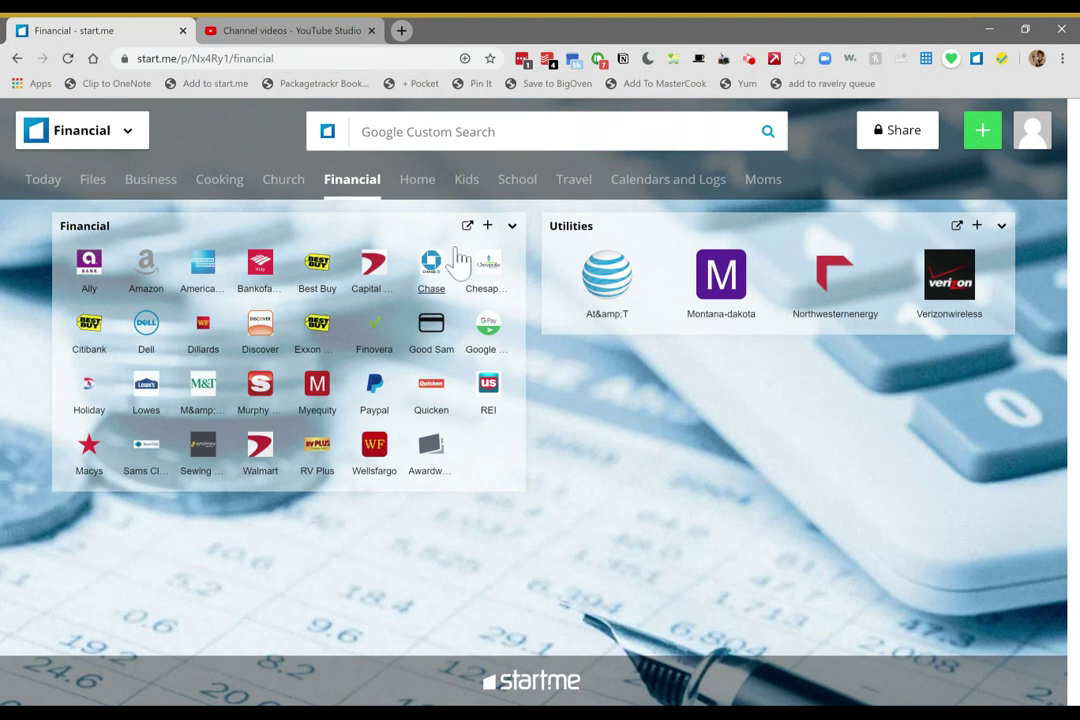
left_click(422, 190)
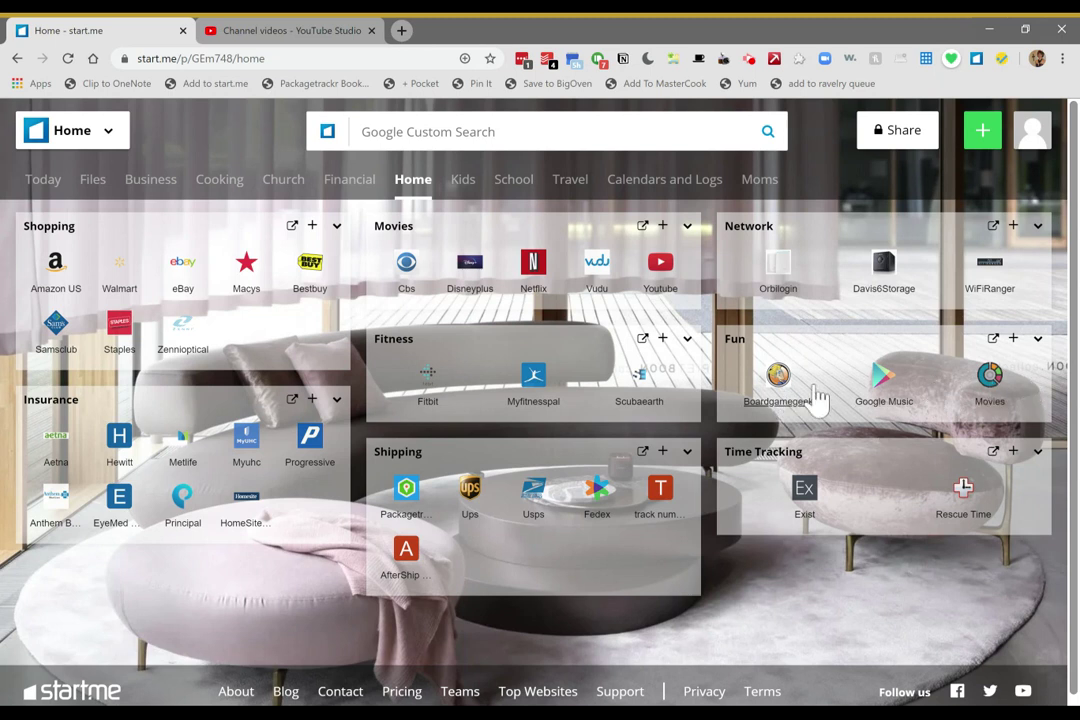
left_click(468, 193)
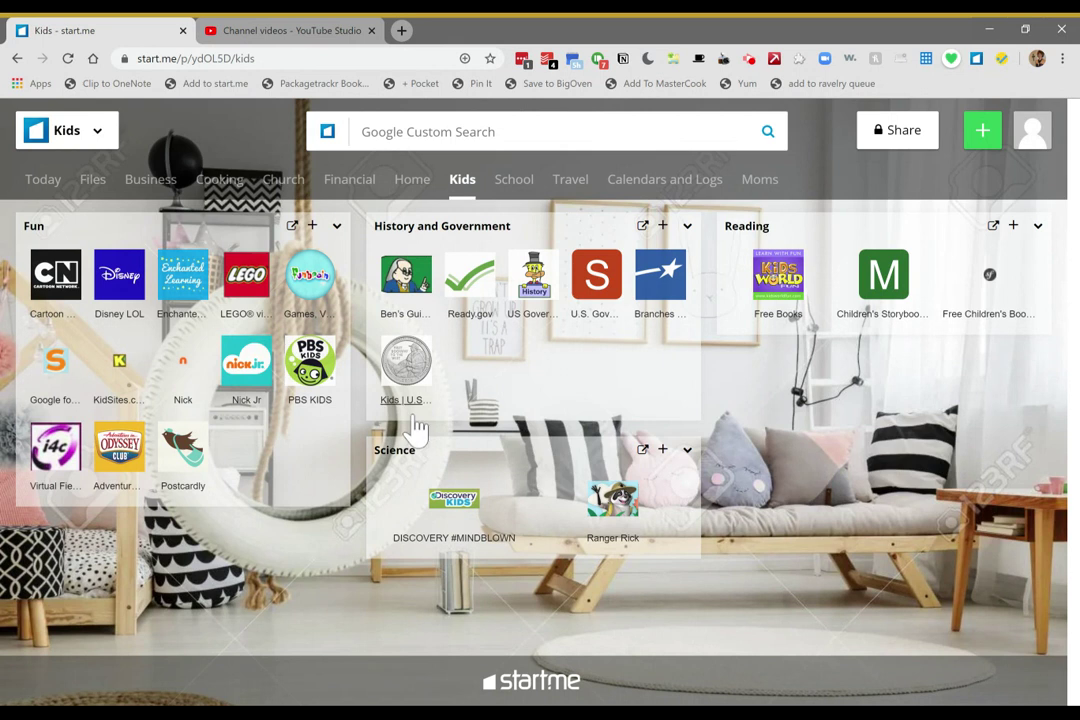
Open the School page and examine its subject, curriculum and resource widgets from Our School through Electives and Tools.
left_click(517, 192)
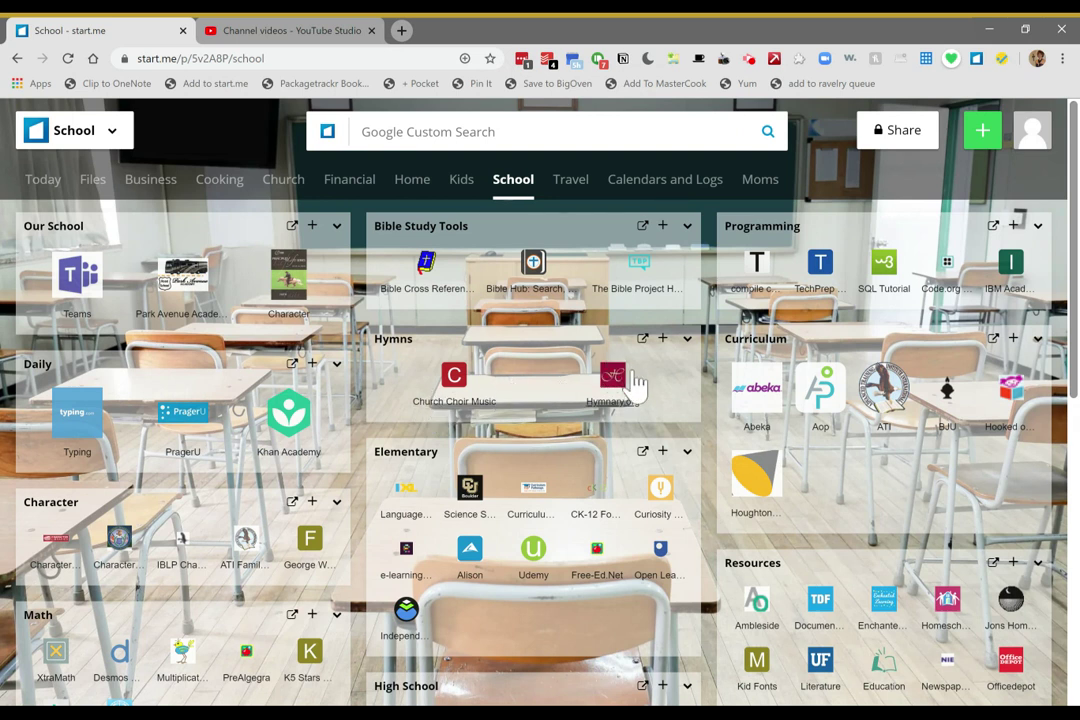
scroll(490, 450, "down", 1)
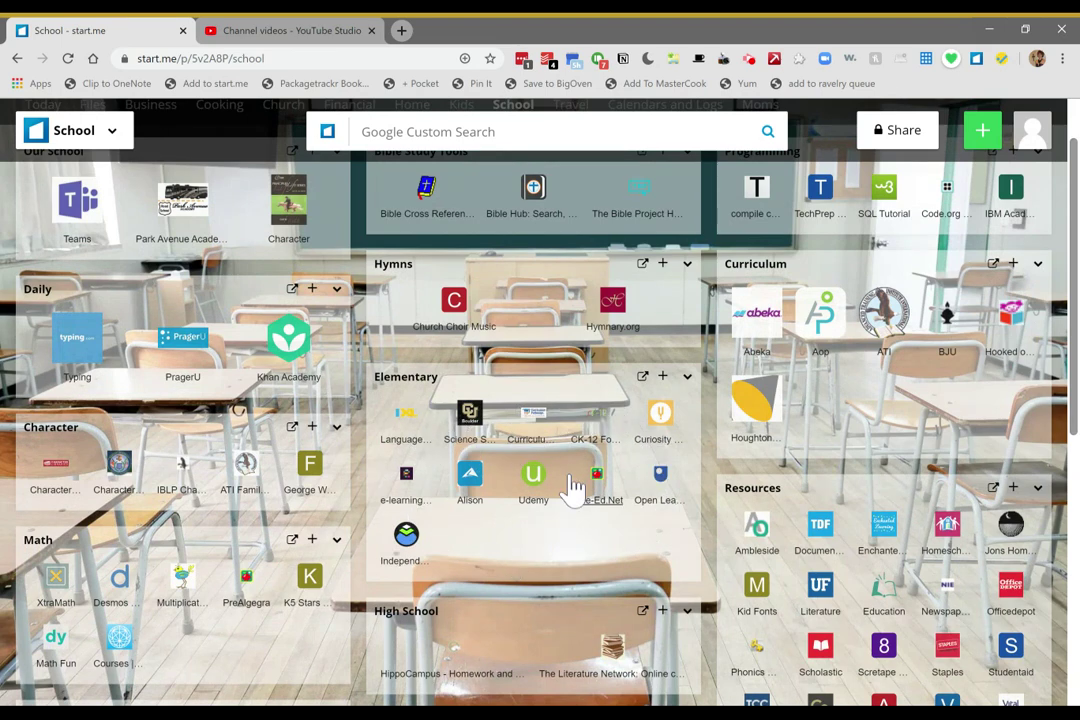
scroll(573, 490, "down", 3)
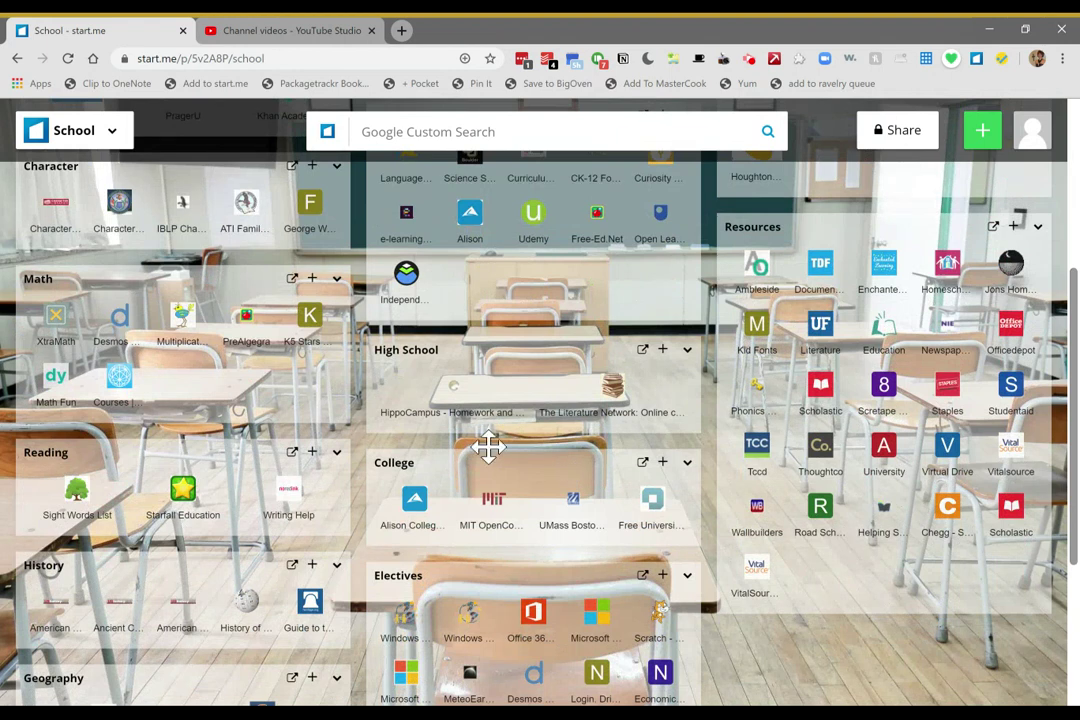
scroll(487, 395, "down", 2)
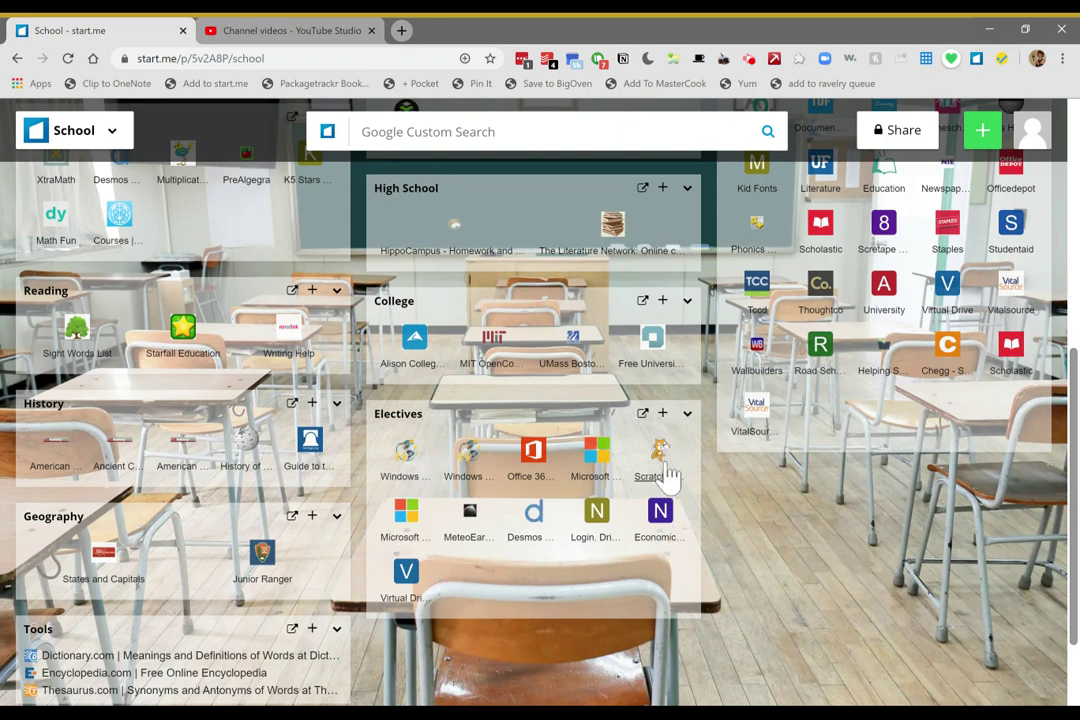
scroll(838, 493, "up", 4)
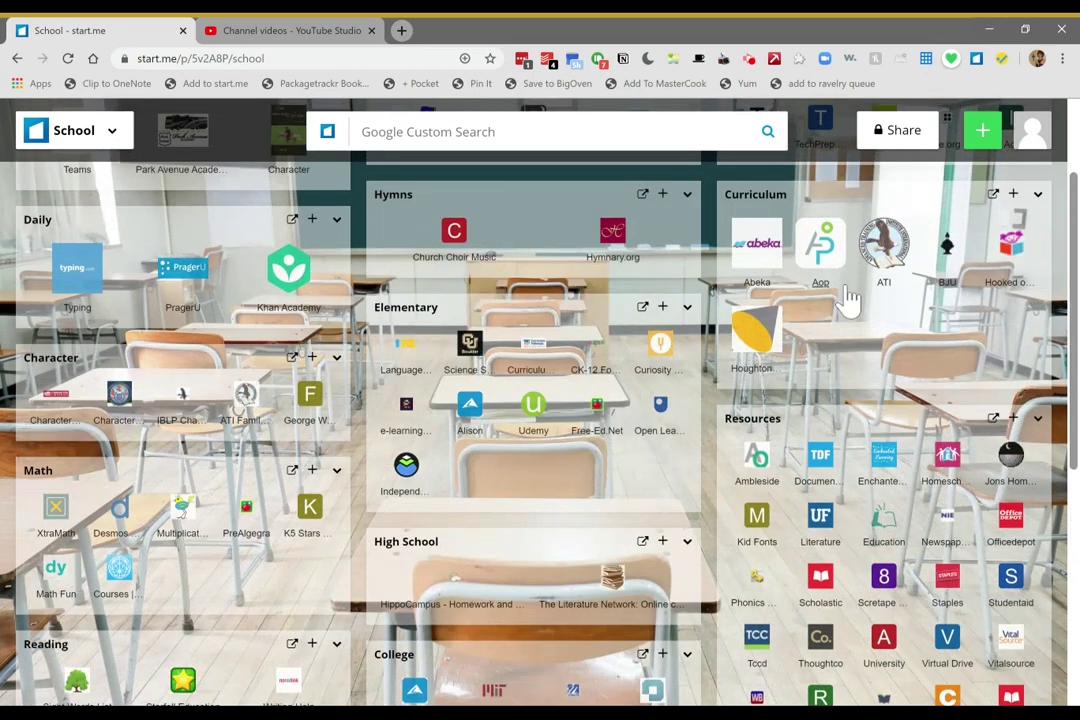
scroll(848, 297, "up", 1)
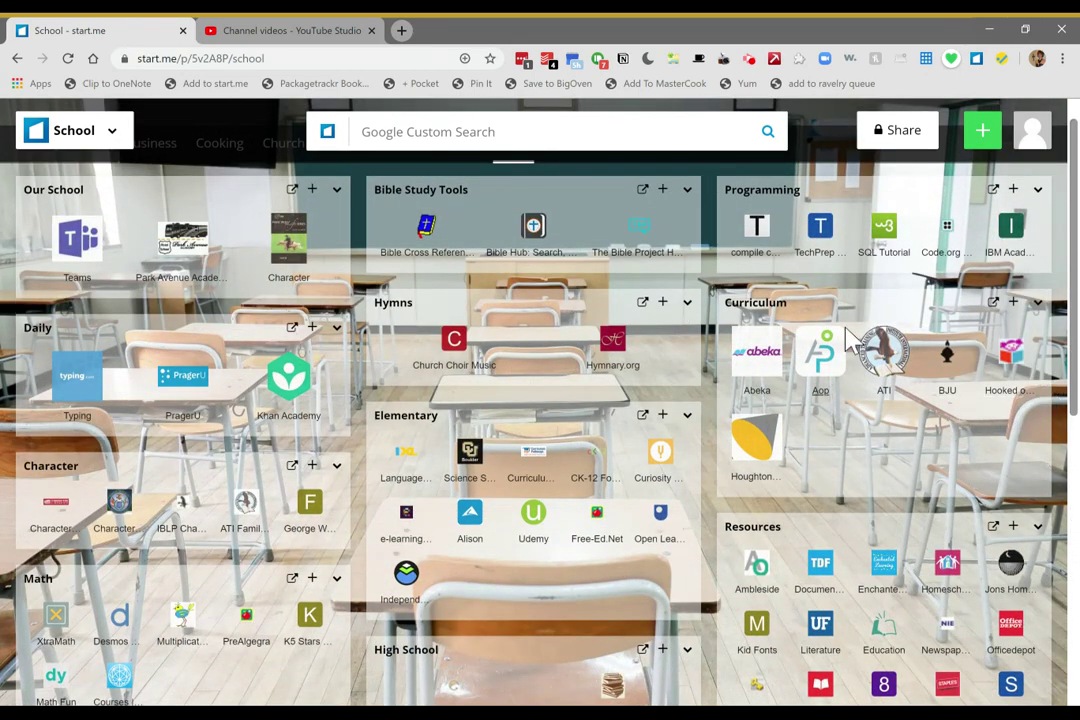
scroll(910, 447, "up", 1)
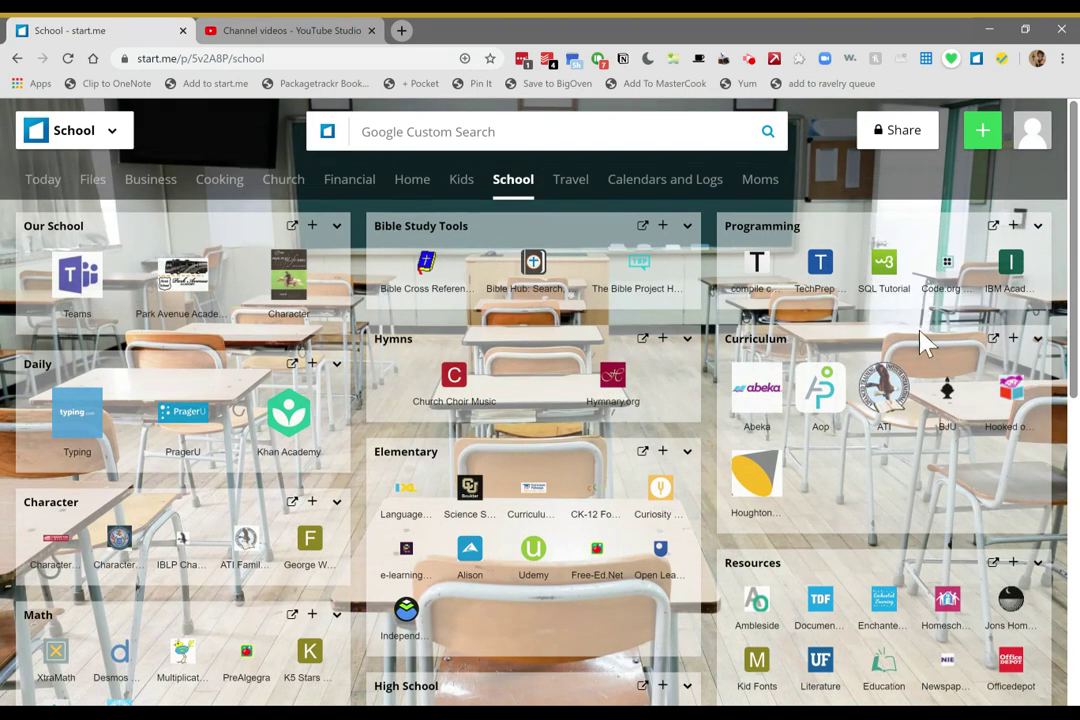
scroll(928, 400, "down", 1)
scroll(928, 400, "down", 1)
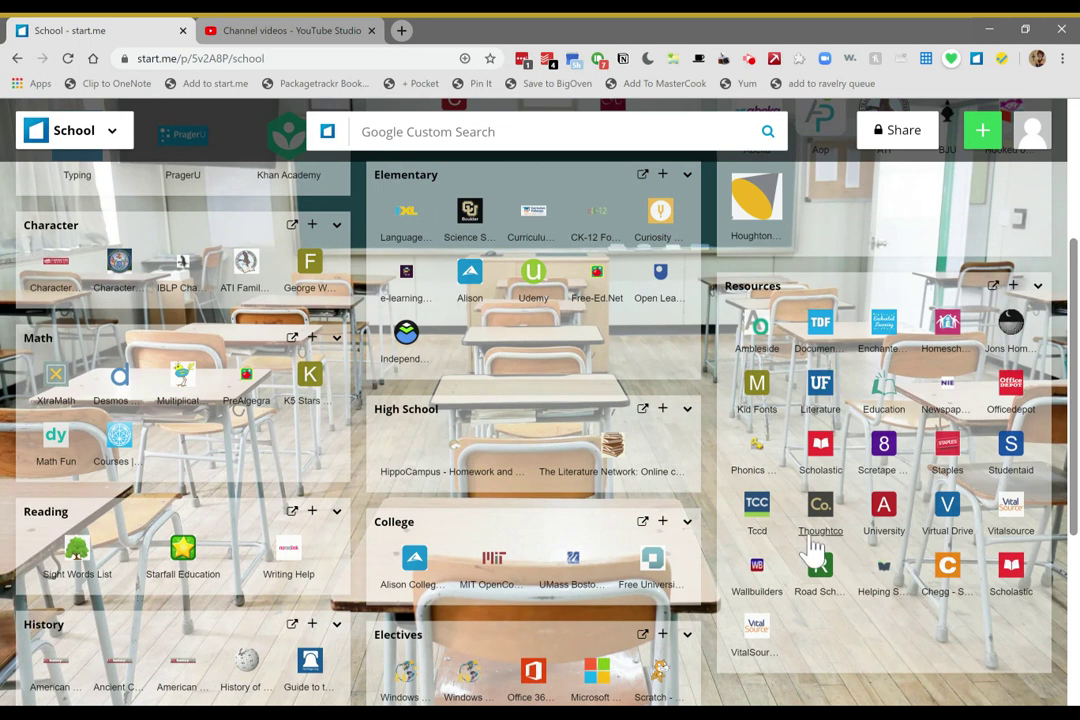
scroll(660, 300, "up", 2)
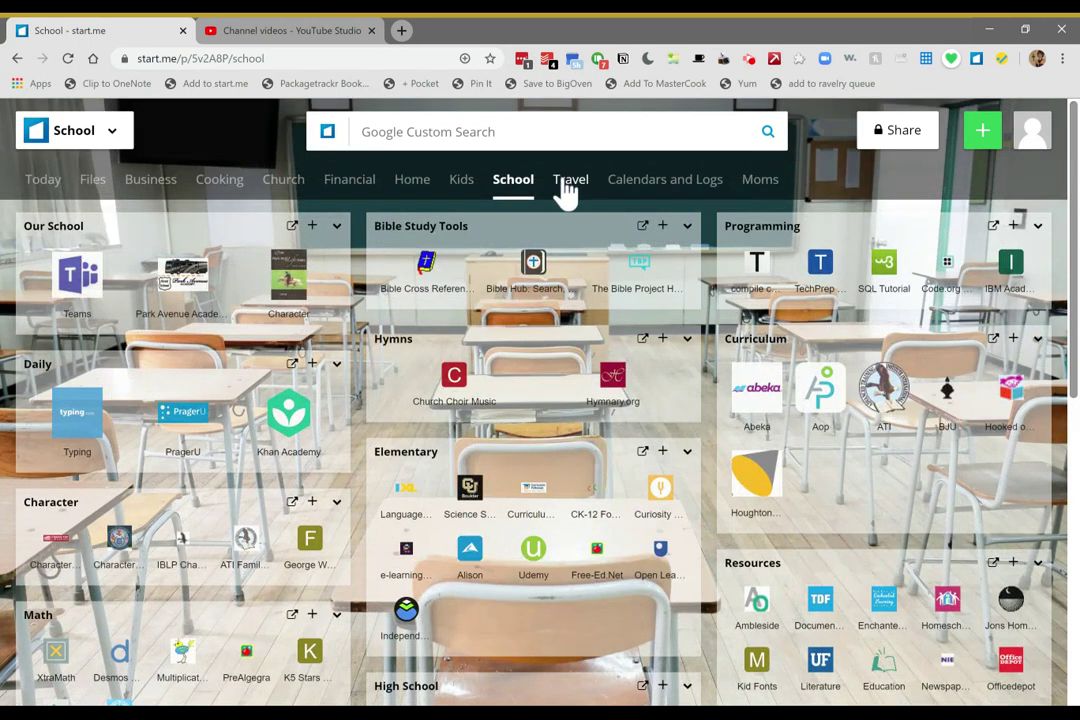
Open the Travel page and examine its link widgets and the trip route in the embedded map.
left_click(567, 185)
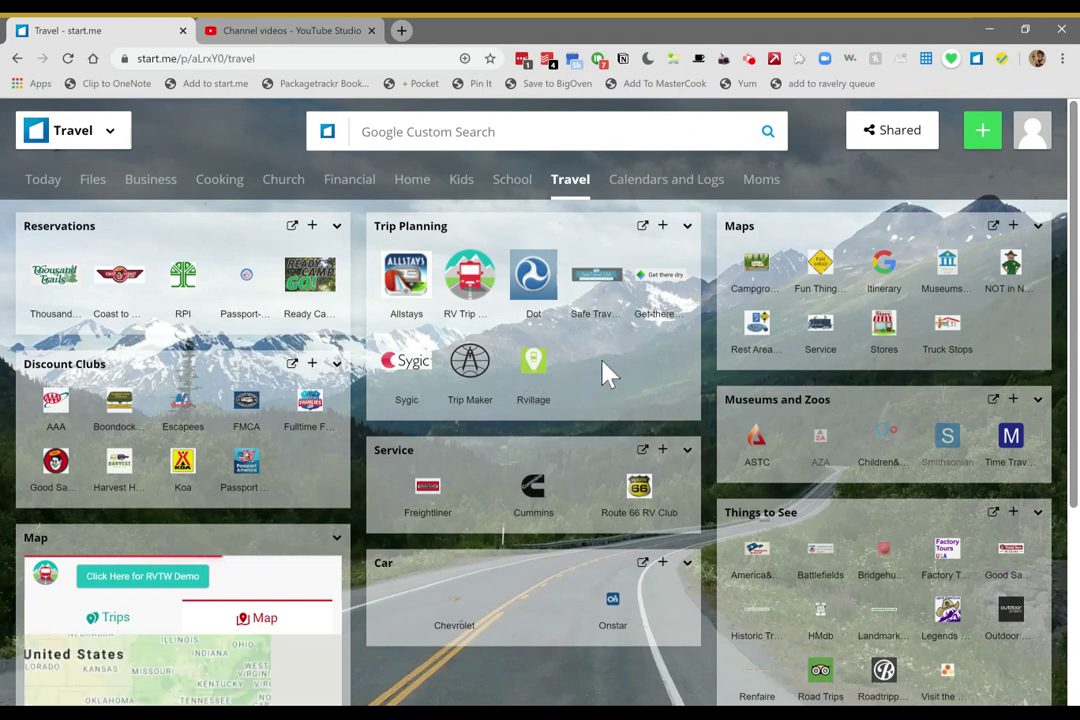
scroll(603, 374, "down", 2)
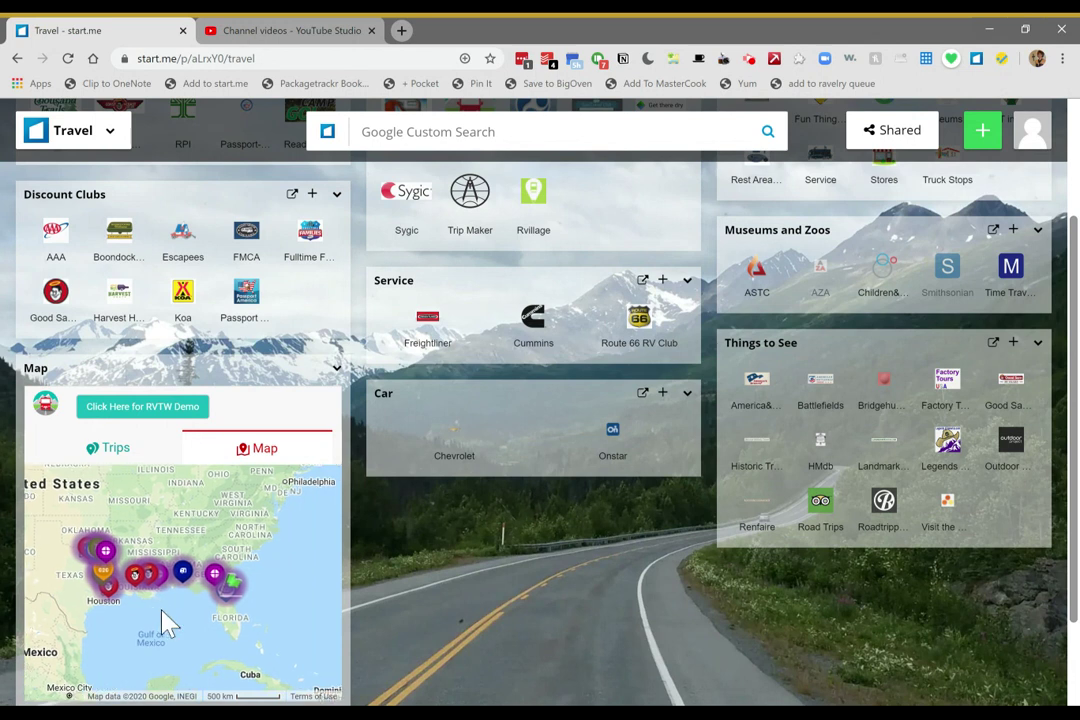
scroll(140, 565, "up", 2)
scroll(140, 565, "down", 2)
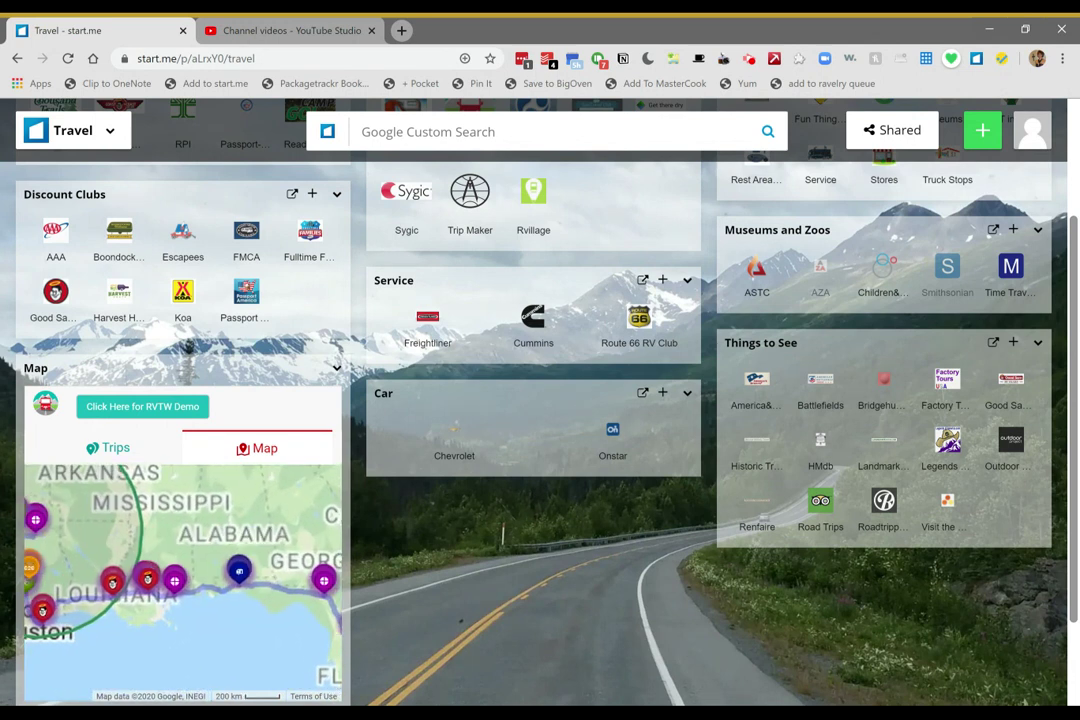
scroll(140, 565, "up", 2)
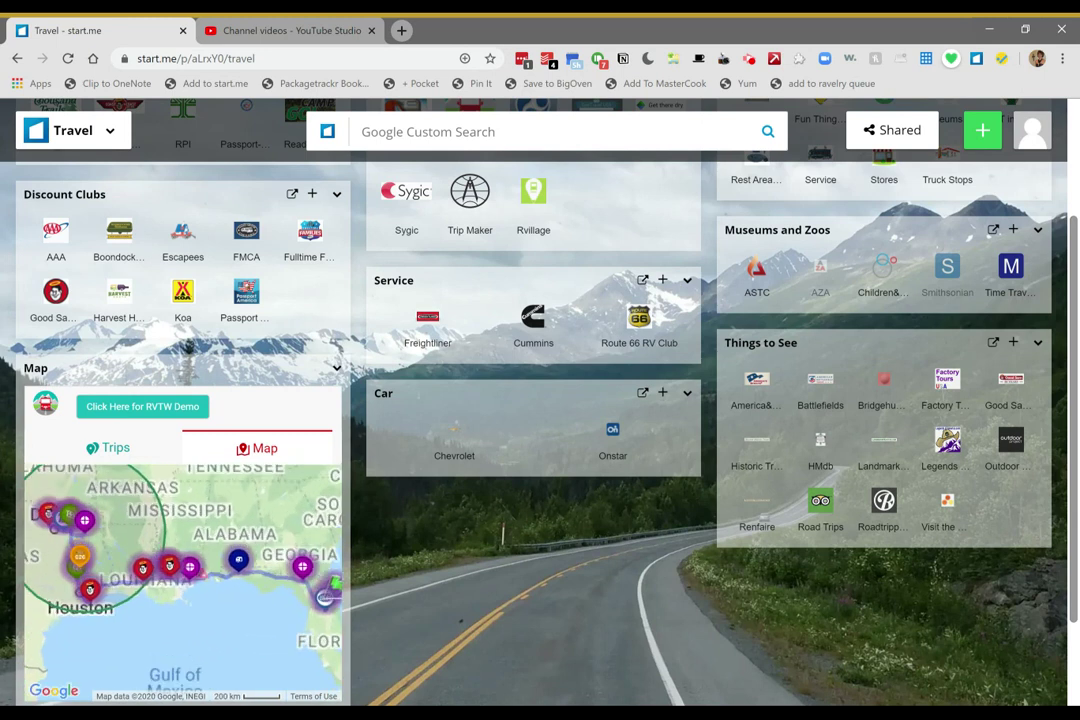
left_click(169, 575)
scroll(600, 552, "up", 3)
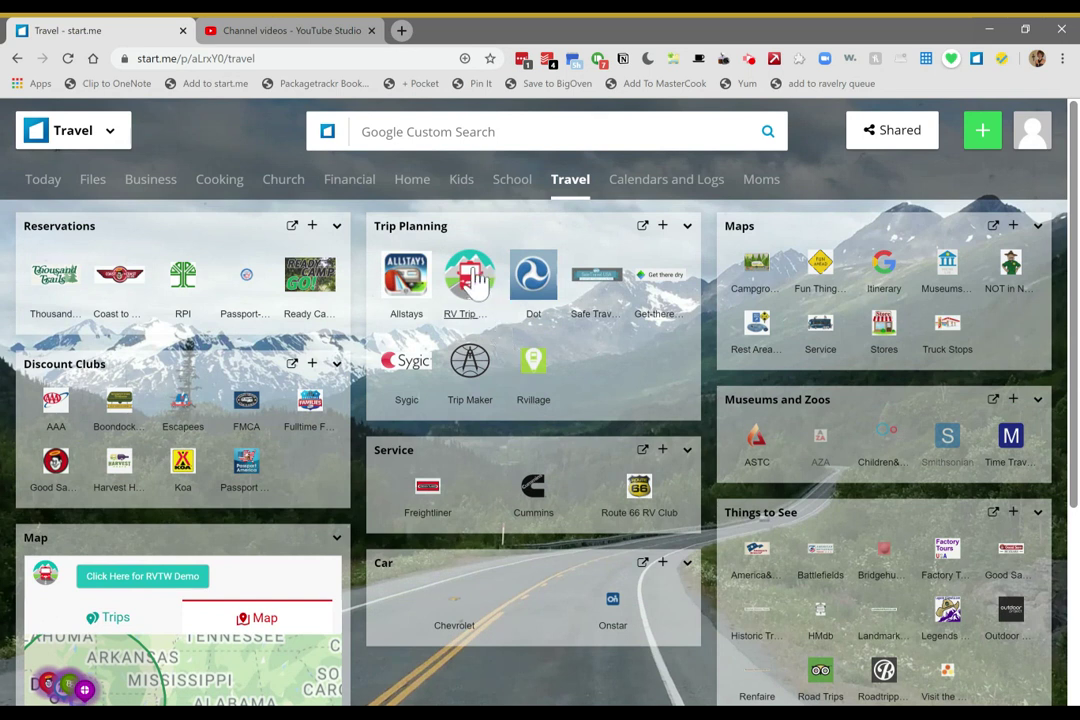
Open the Calendars and Logs page and review its travel, logs and school calendars, including the school calendar's morning entries.
left_click(672, 190)
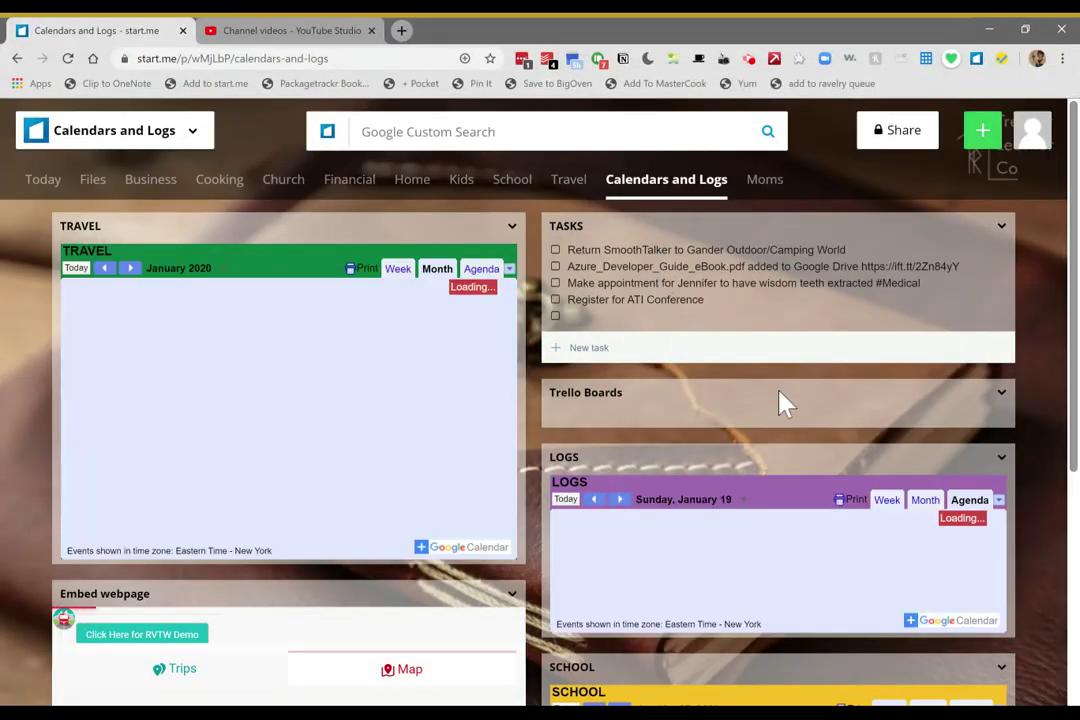
scroll(781, 404, "down", 1)
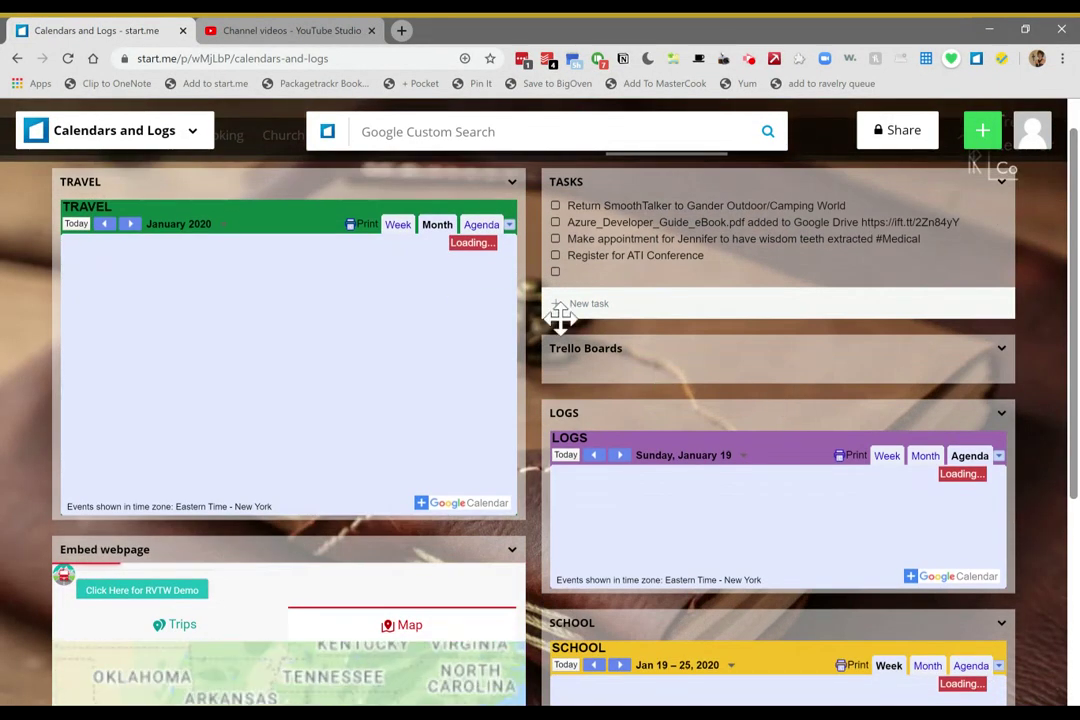
scroll(585, 347, "down", 3)
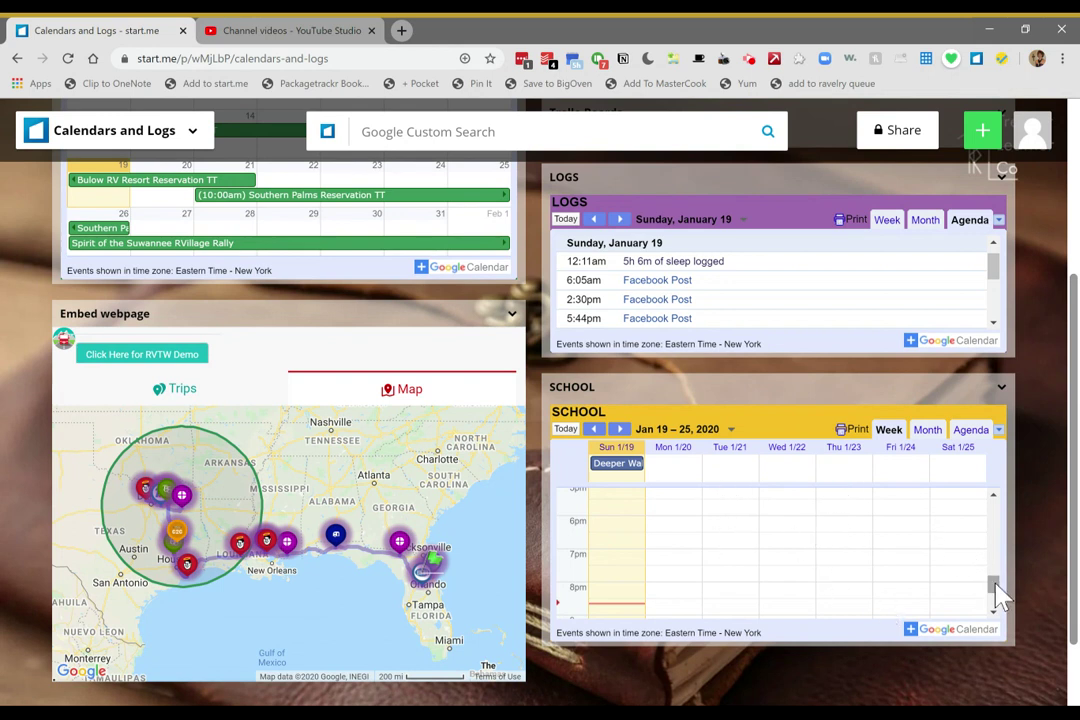
mouse_move(995, 585)
left_mouse_down()
mouse_move(993, 553)
mouse_move(1003, 603)
left_mouse_up()
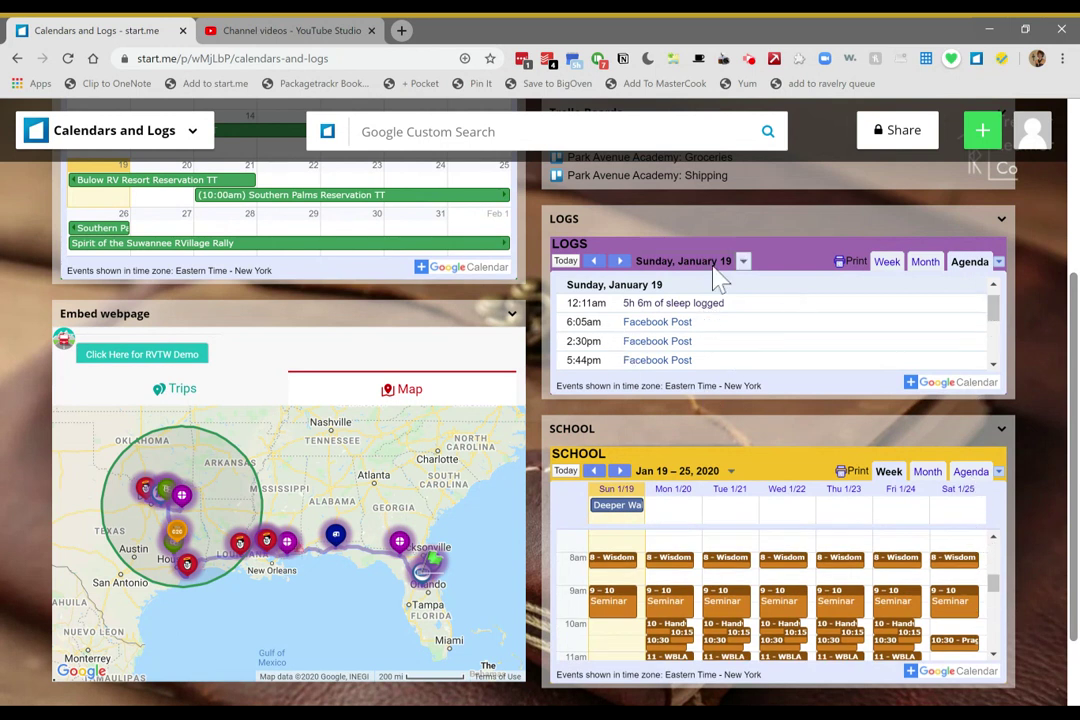
scroll(1040, 270, "up", 2)
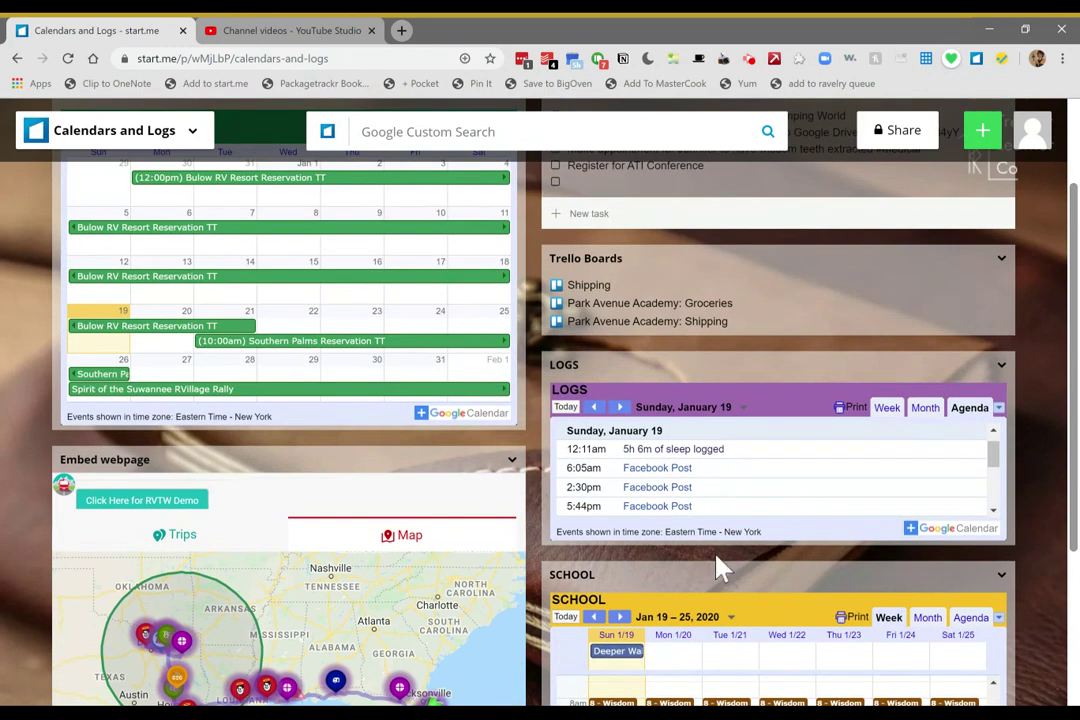
scroll(1046, 250, "up", 2)
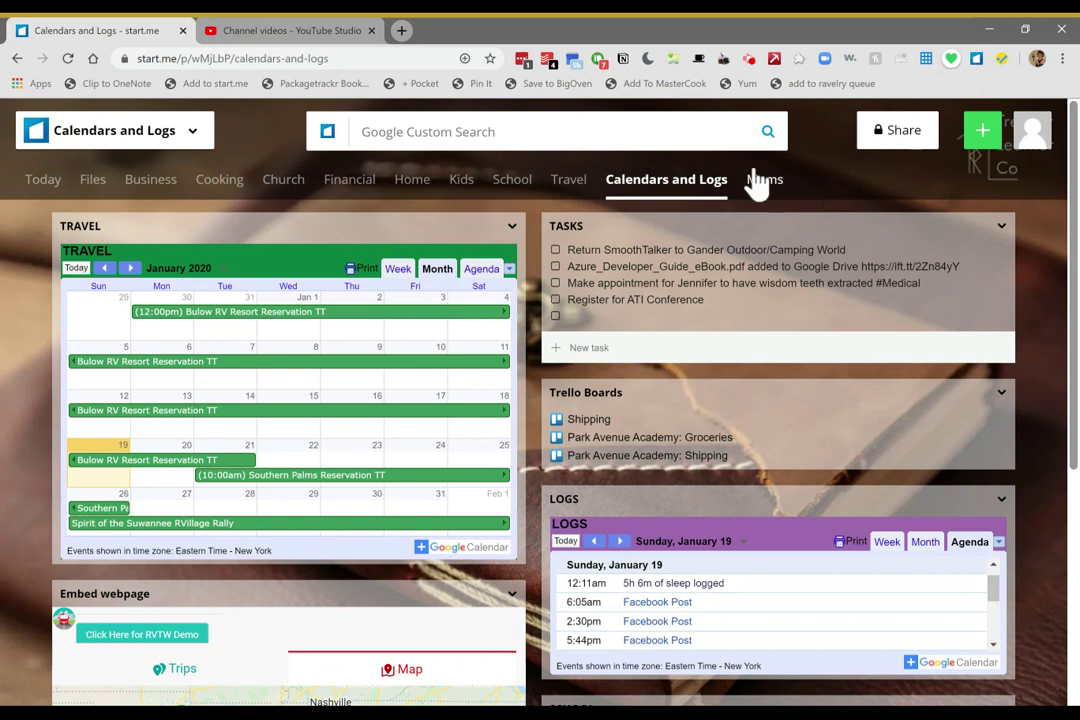
Go back to the Kids page.
left_click(460, 182)
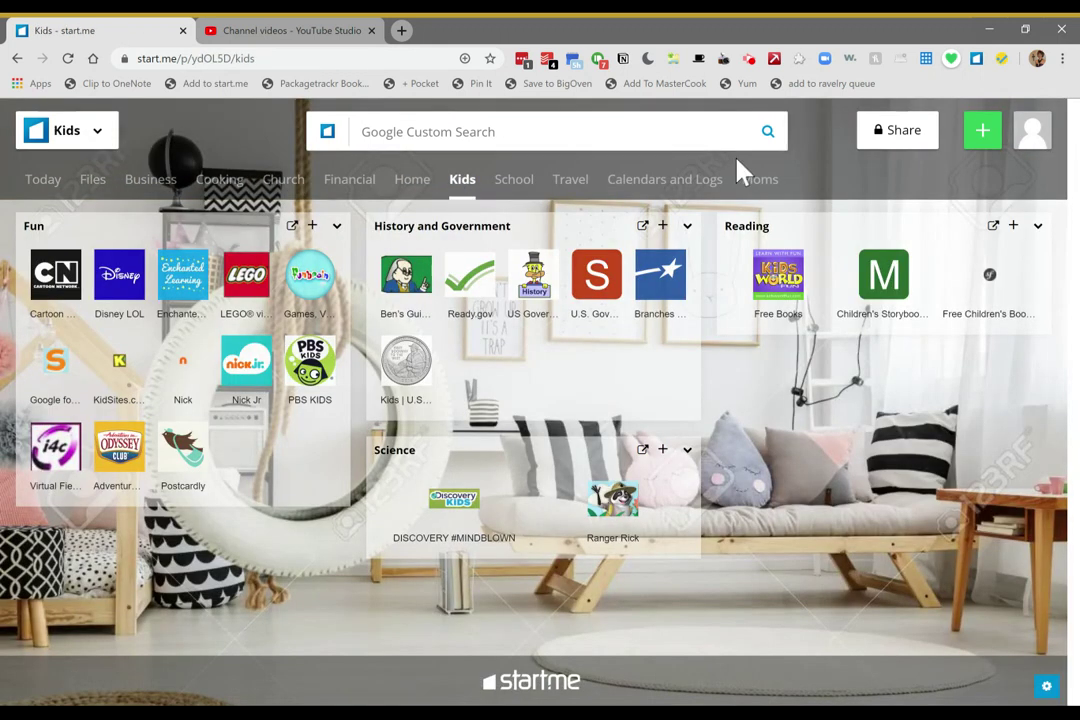
Examine the Kids page's sharing settings and the access levels available for an invited person, leaving them as they are.
left_click(910, 140)
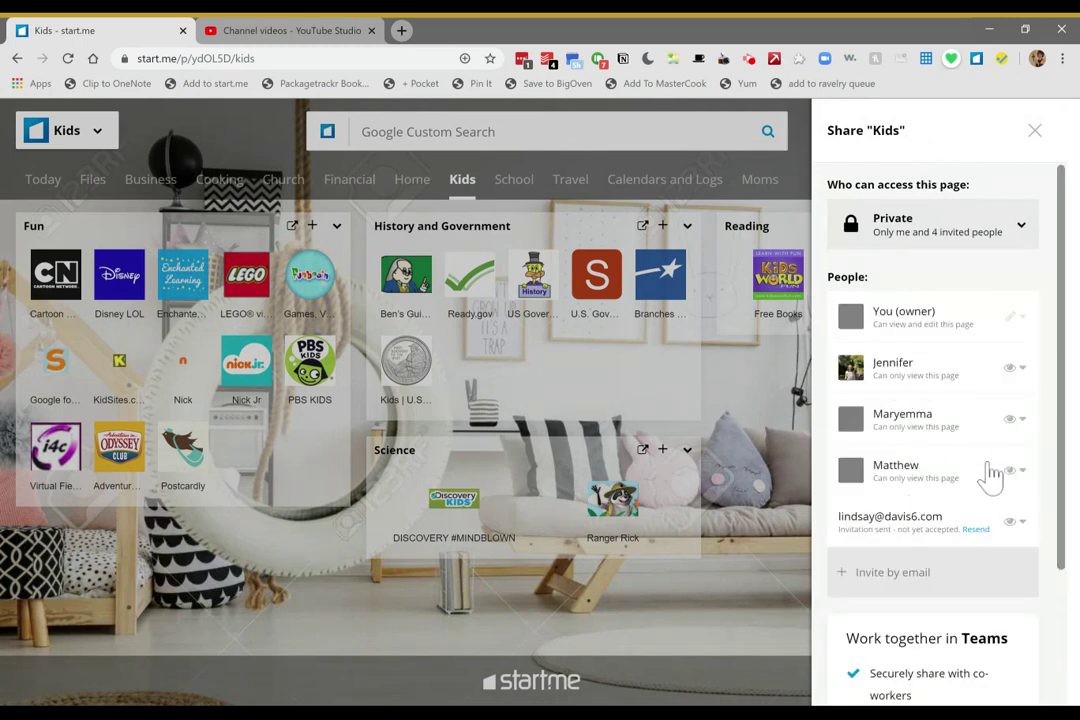
left_click(1022, 369)
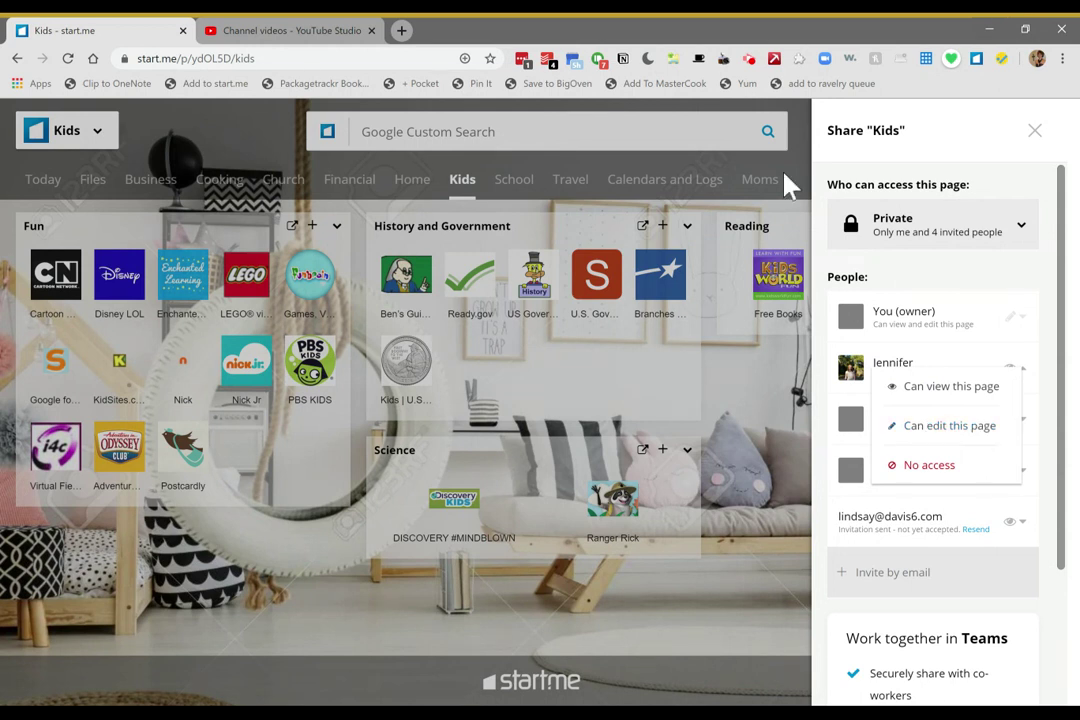
left_click(797, 190)
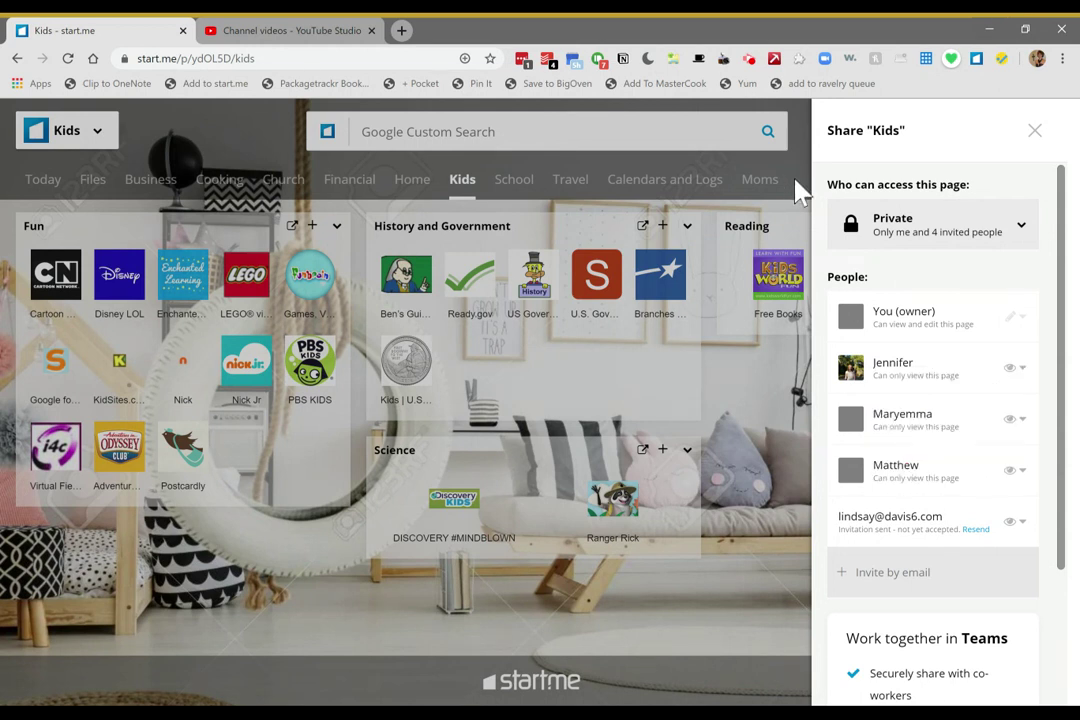
left_click(1034, 133)
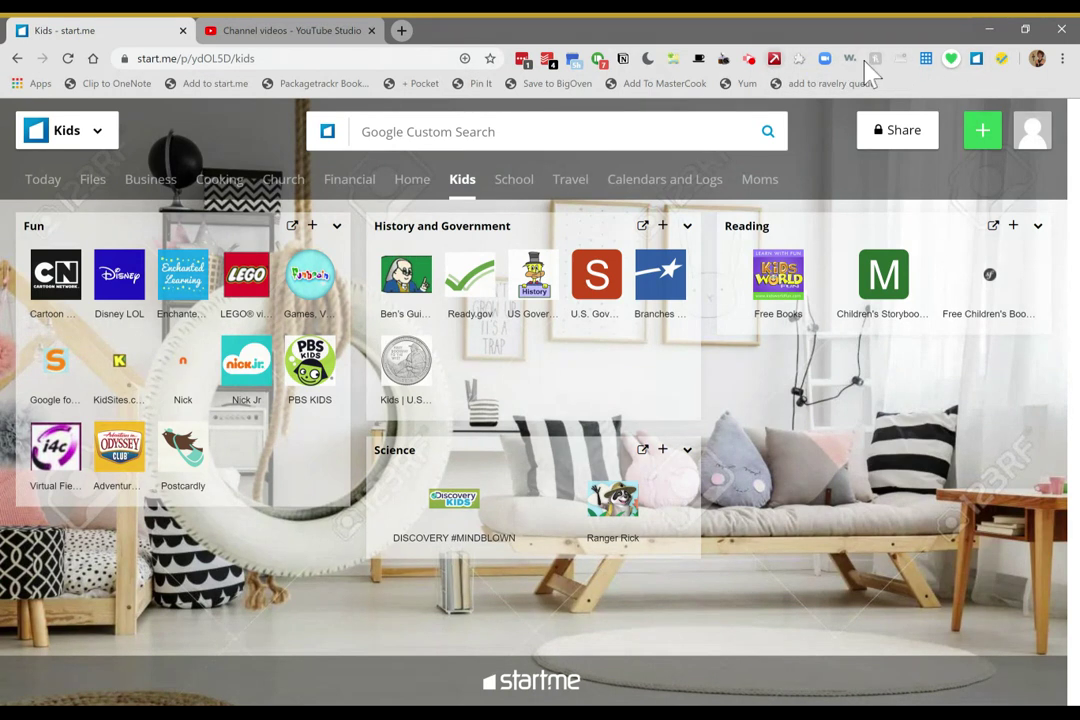
Open gatewaypeople.com in a new browser tab.
left_click(401, 31)
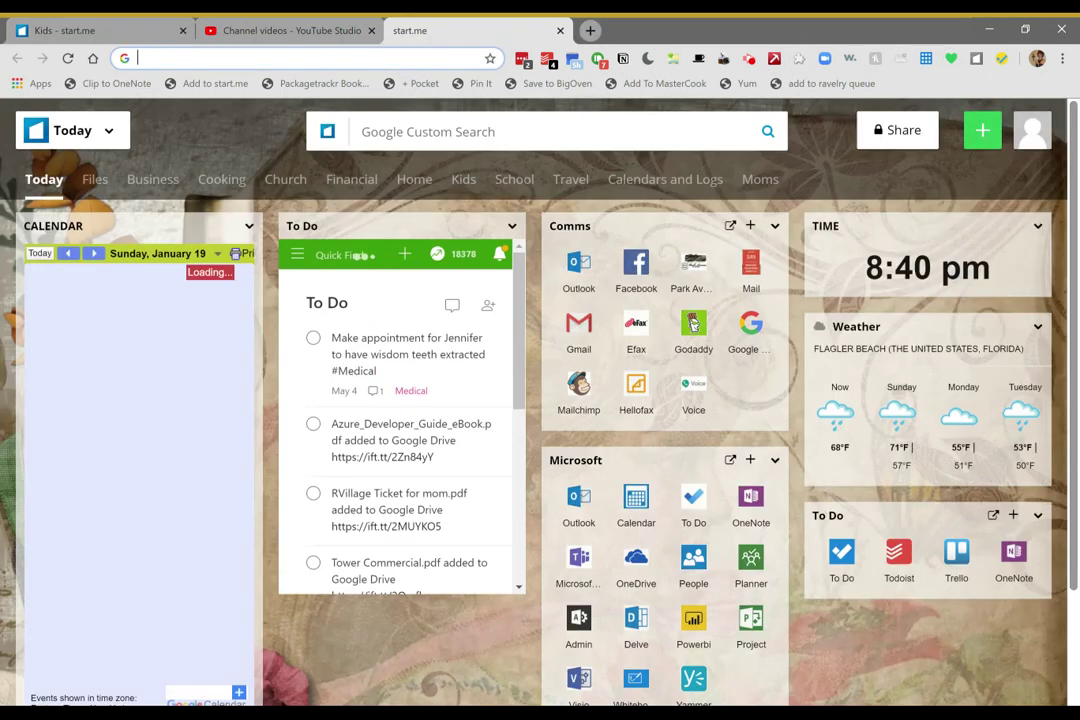
type("gatew")
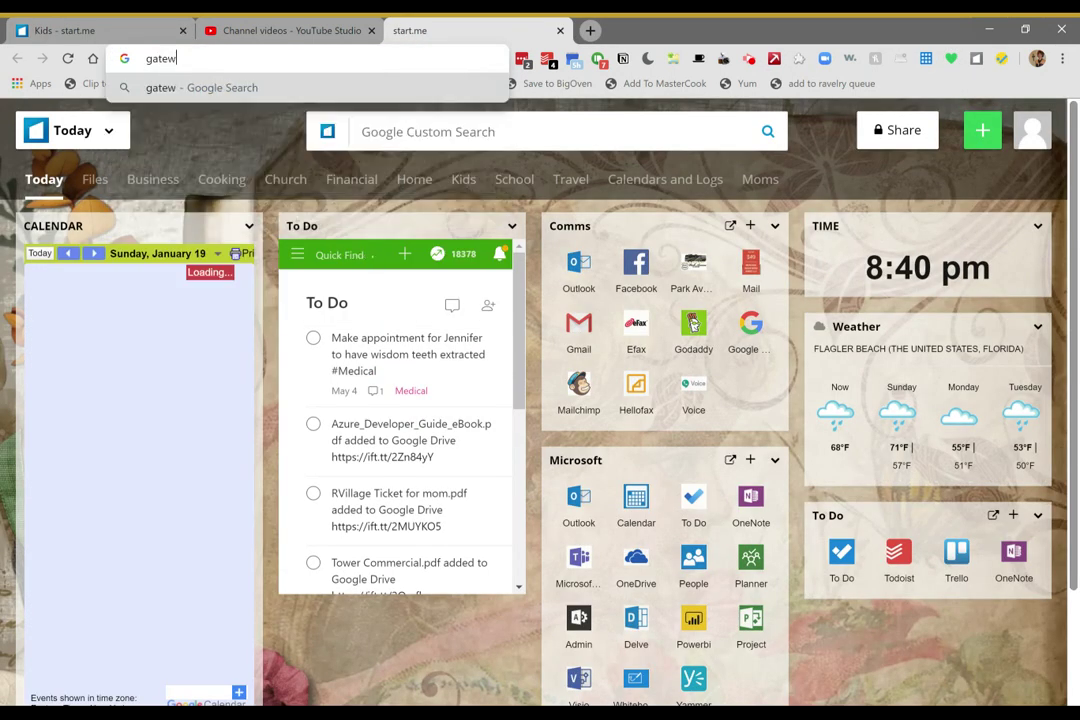
type("aypeople.com")
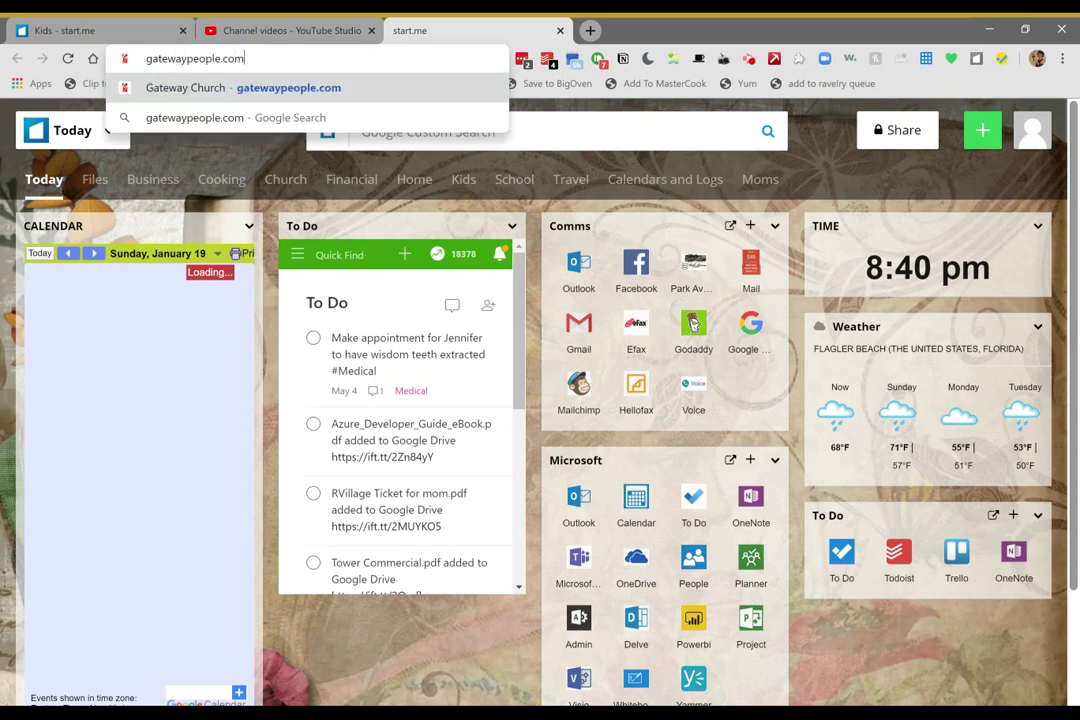
key("Return")
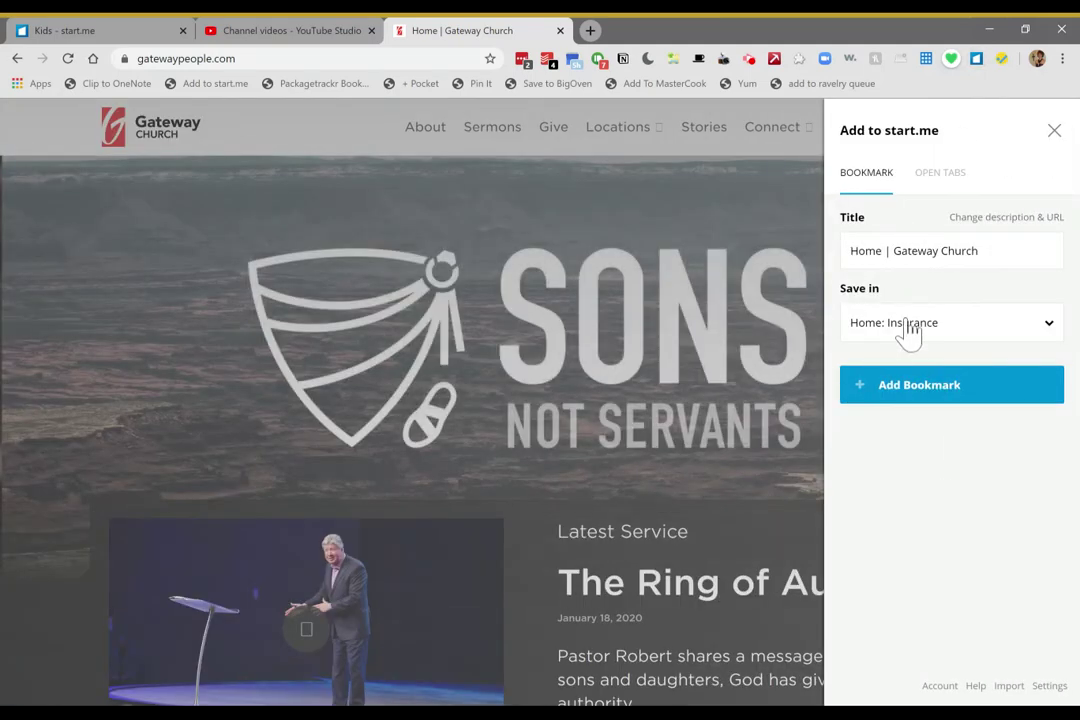
Review the pages and widgets where the Gateway Church bookmark can be saved, and close the site without adding it.
left_click(909, 330)
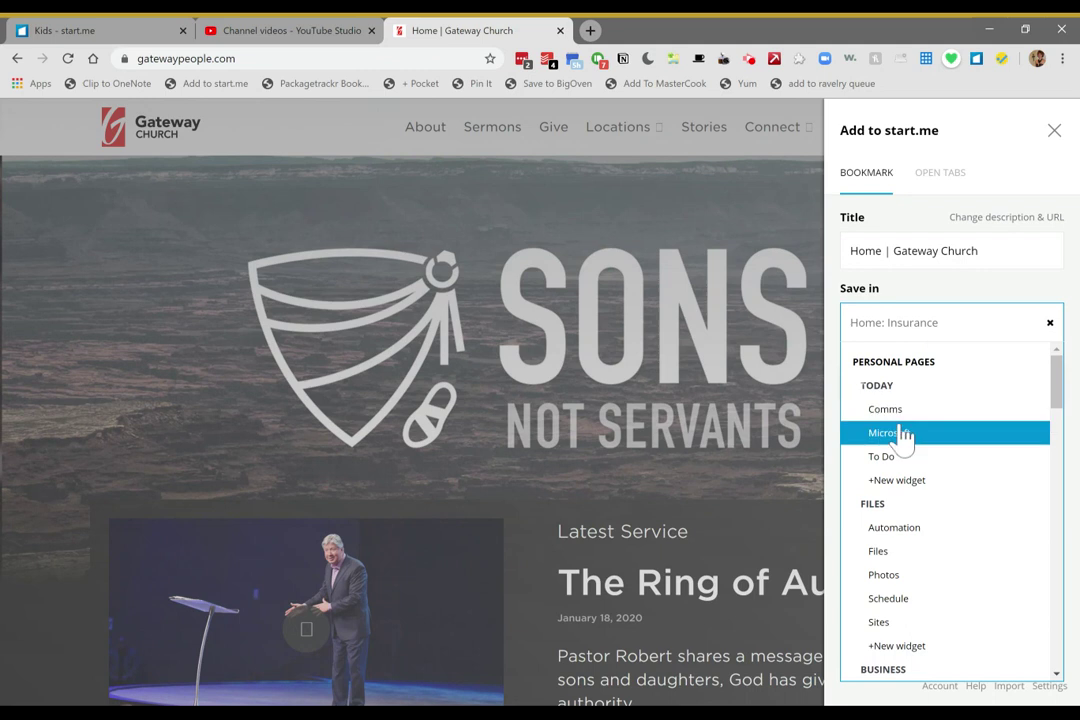
scroll(908, 490, "down", 7)
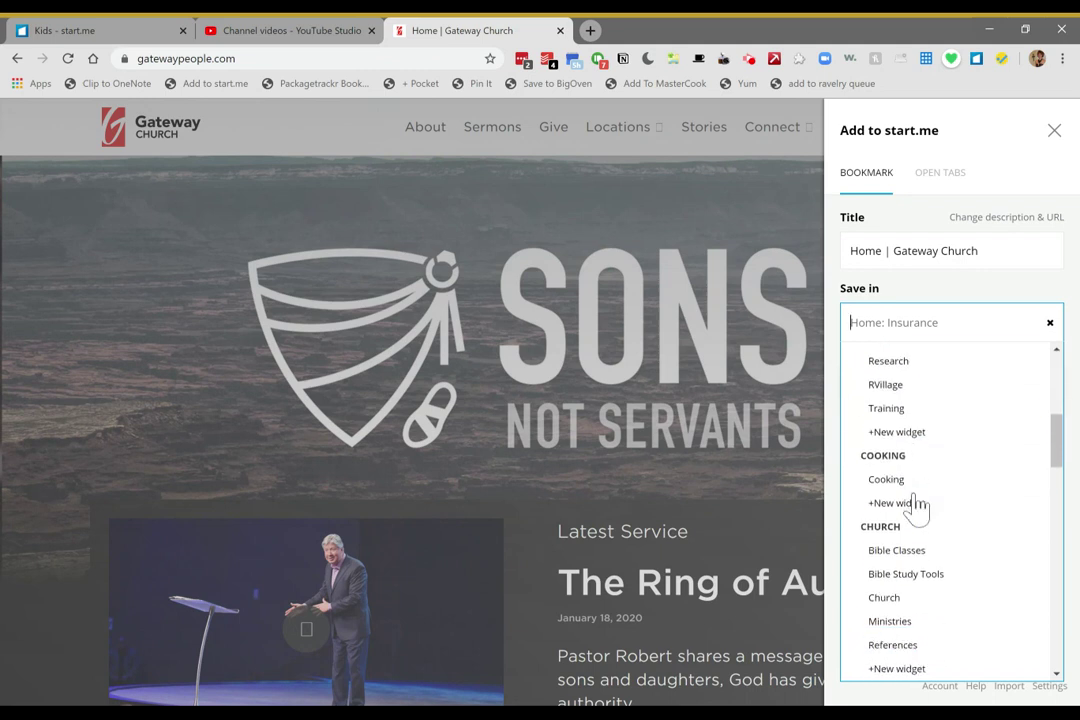
scroll(910, 506, "down", 10)
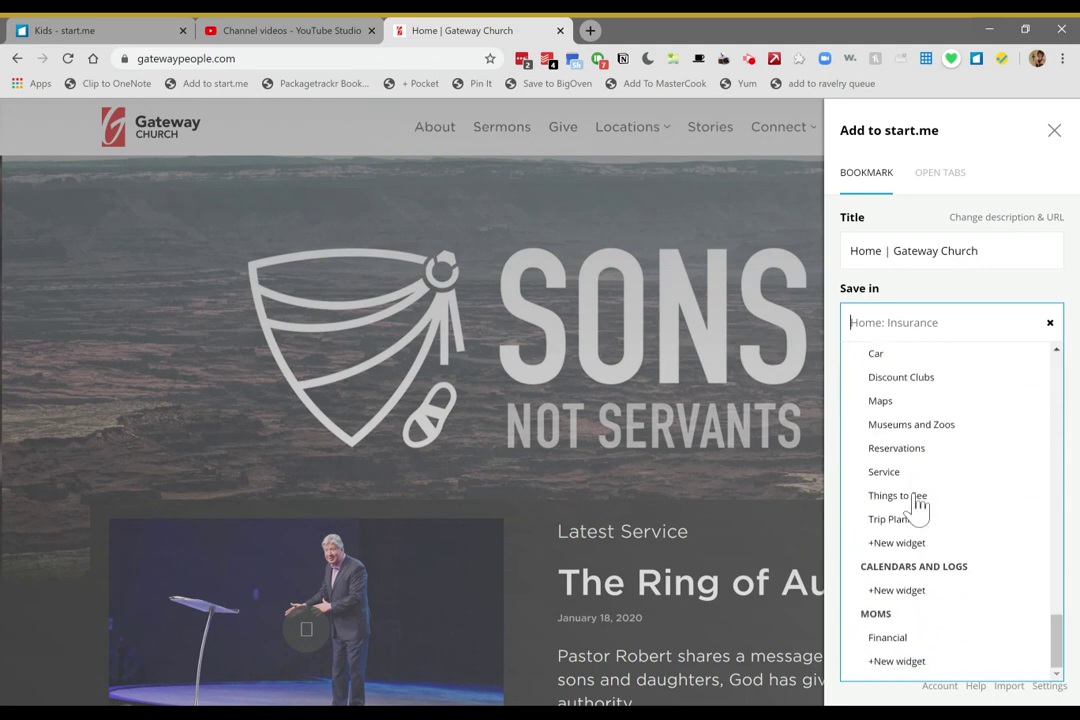
left_click(1053, 132)
left_click(1054, 133)
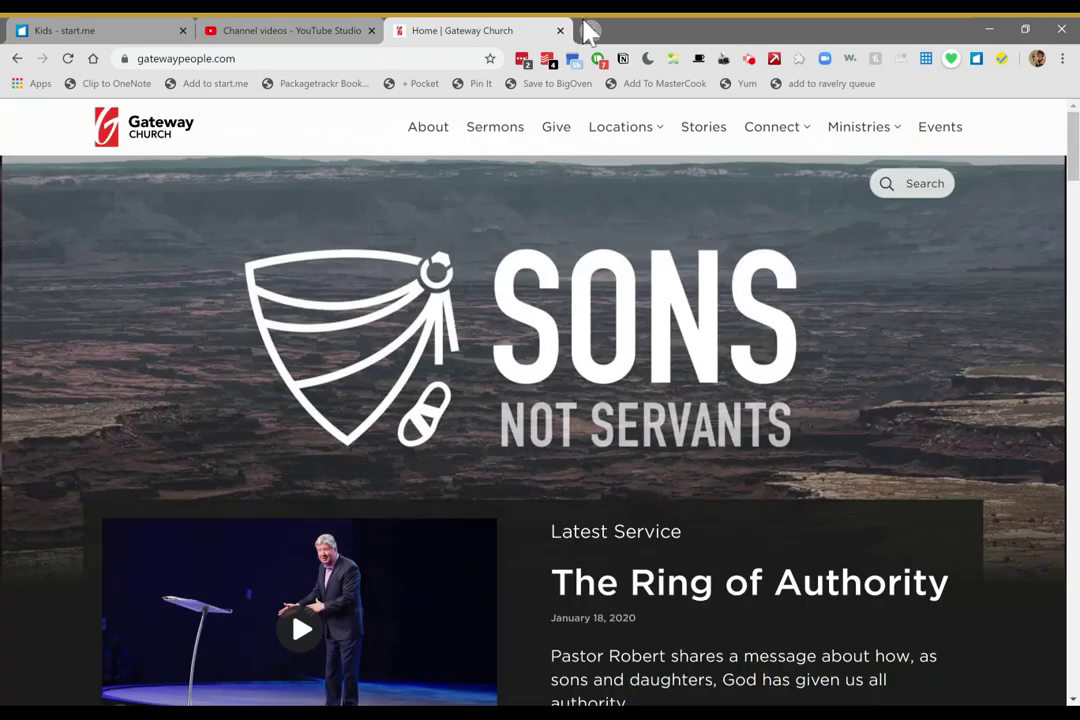
left_click(560, 31)
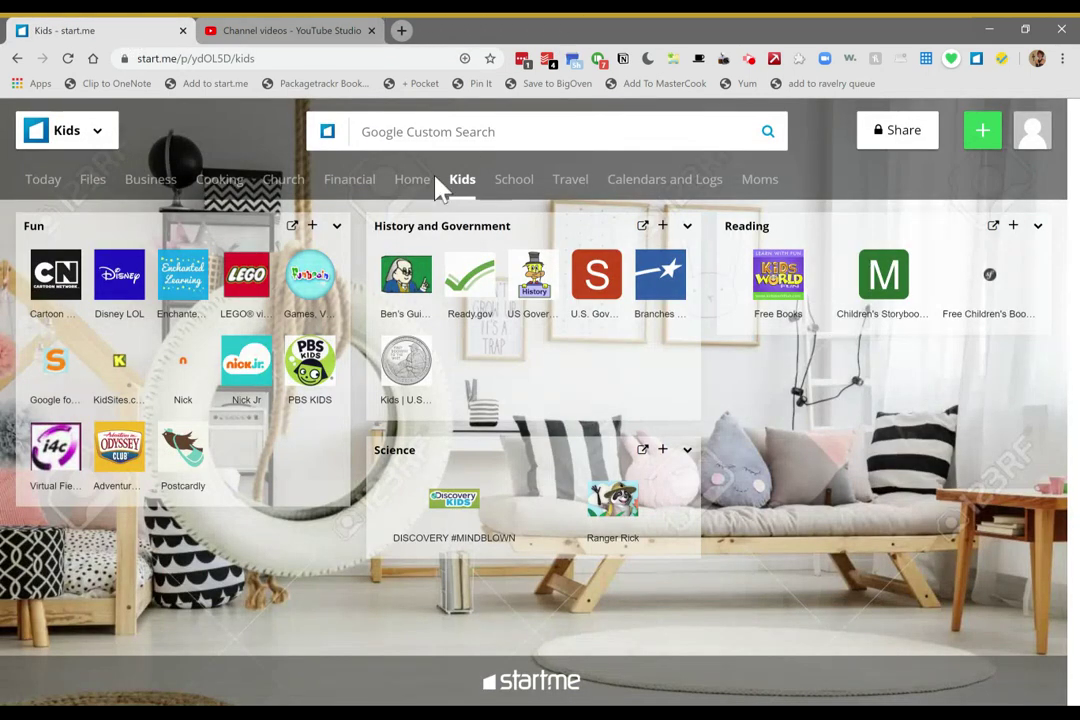
Open the Reading widget's advanced settings on the Kids page and try the large and small icon sizes.
left_click(1038, 228)
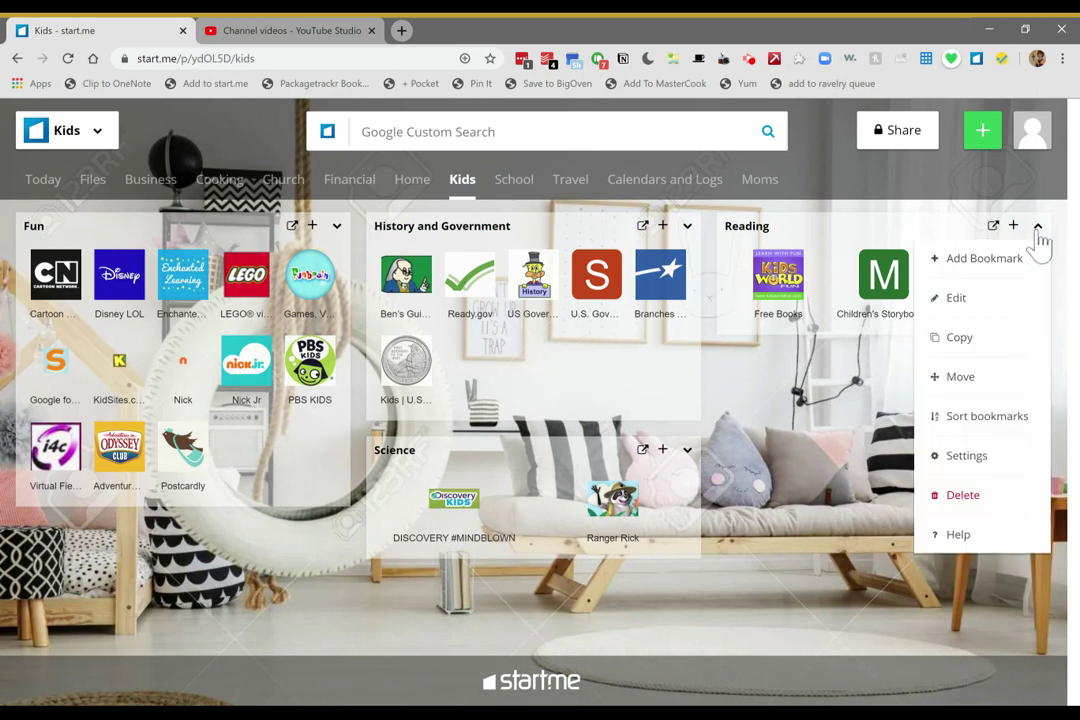
left_click(957, 300)
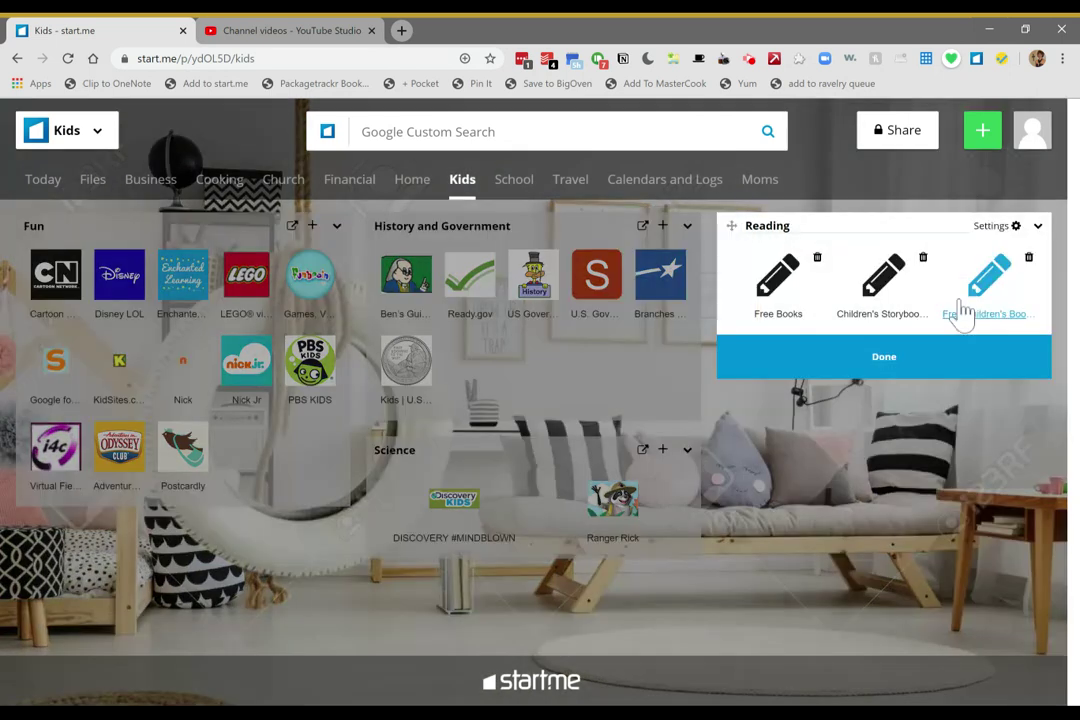
left_click(1016, 228)
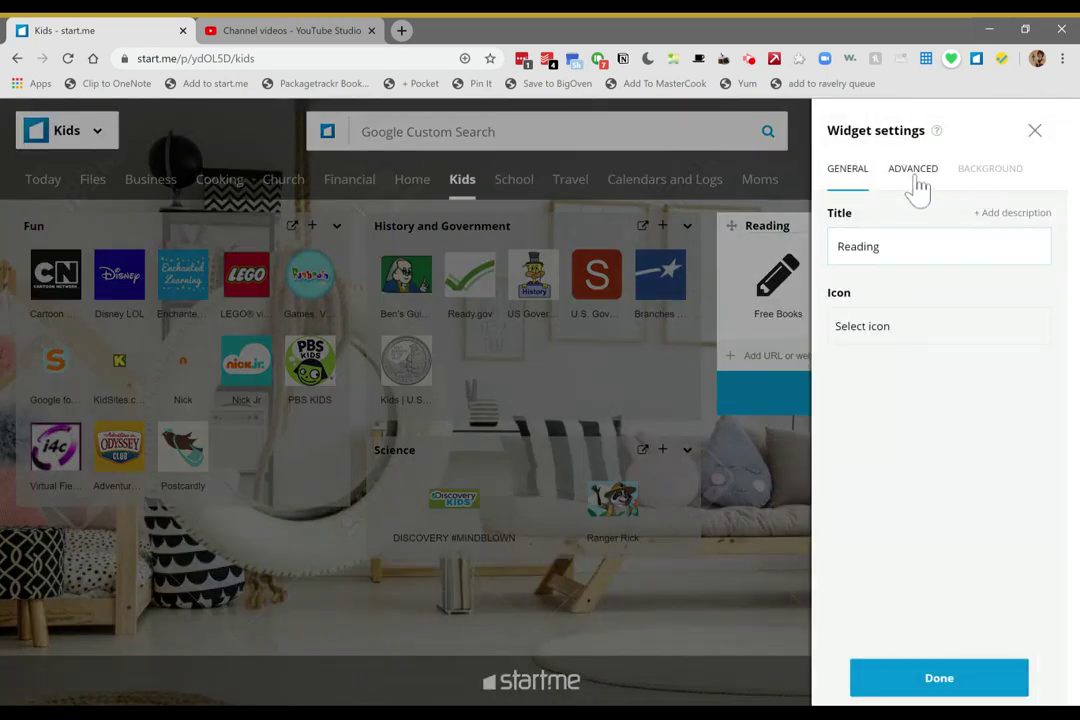
left_click(916, 188)
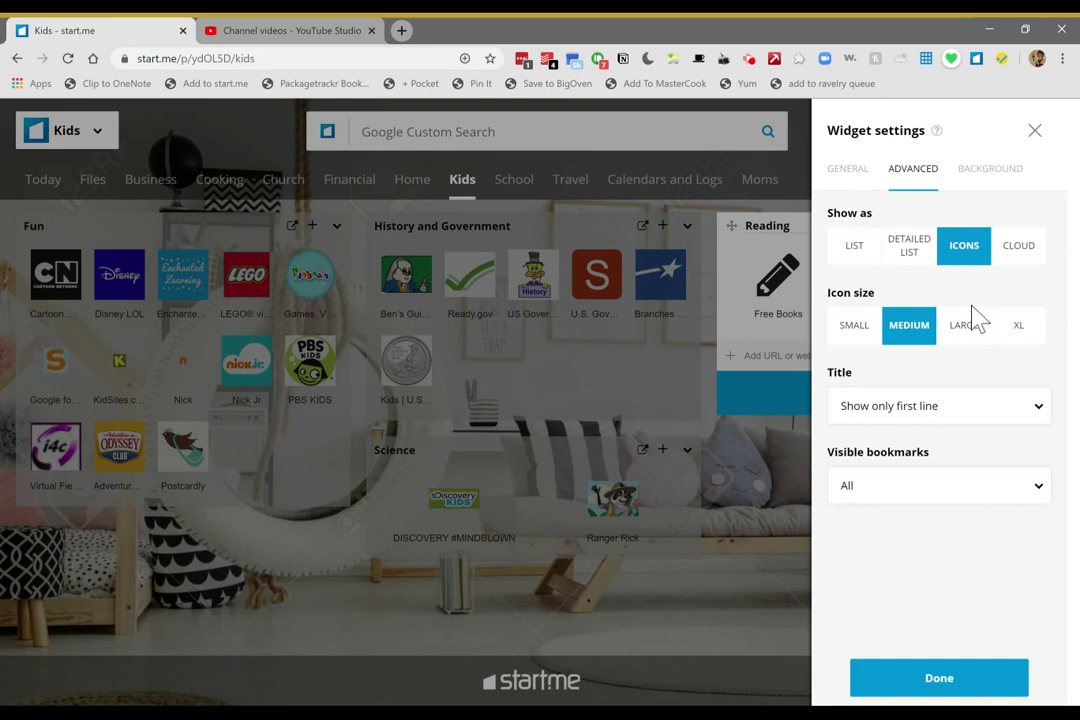
left_click(964, 334)
left_click(850, 334)
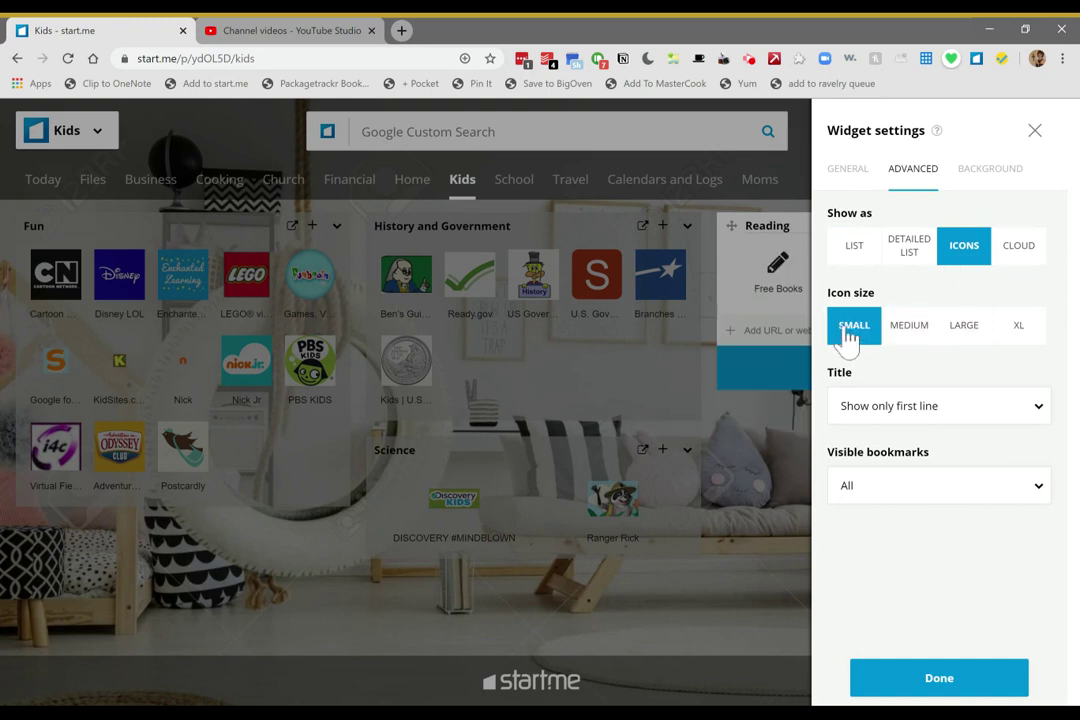
Try the list and detailed list layouts for the Reading widget, and apply the cloud layout.
left_click(855, 250)
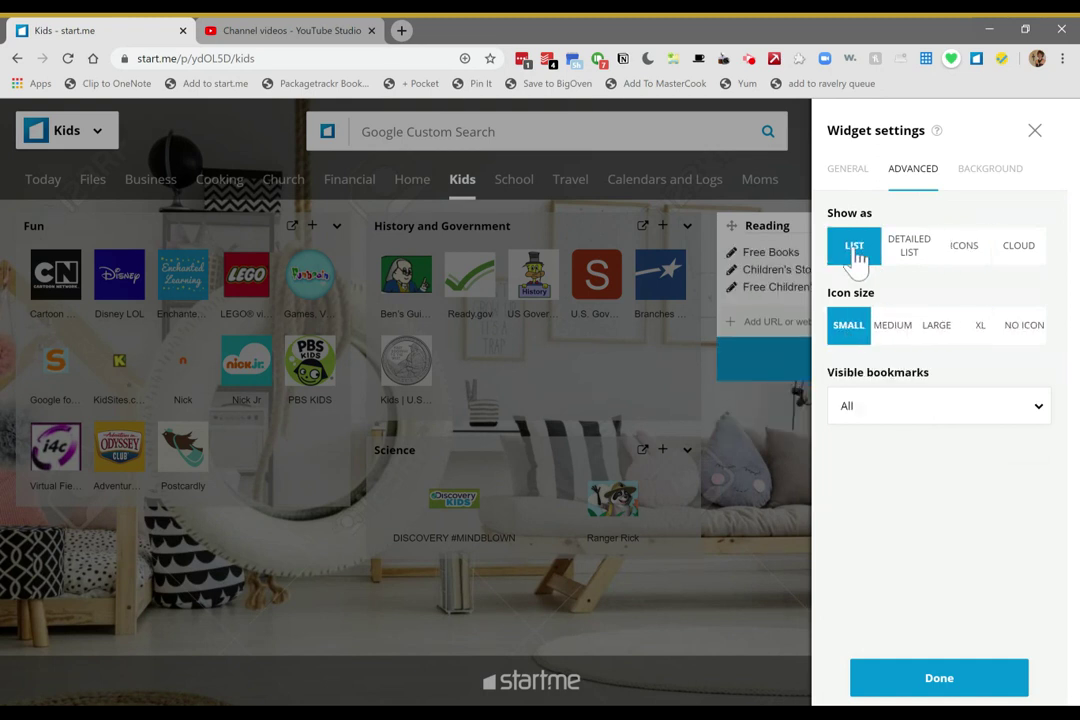
left_click(910, 258)
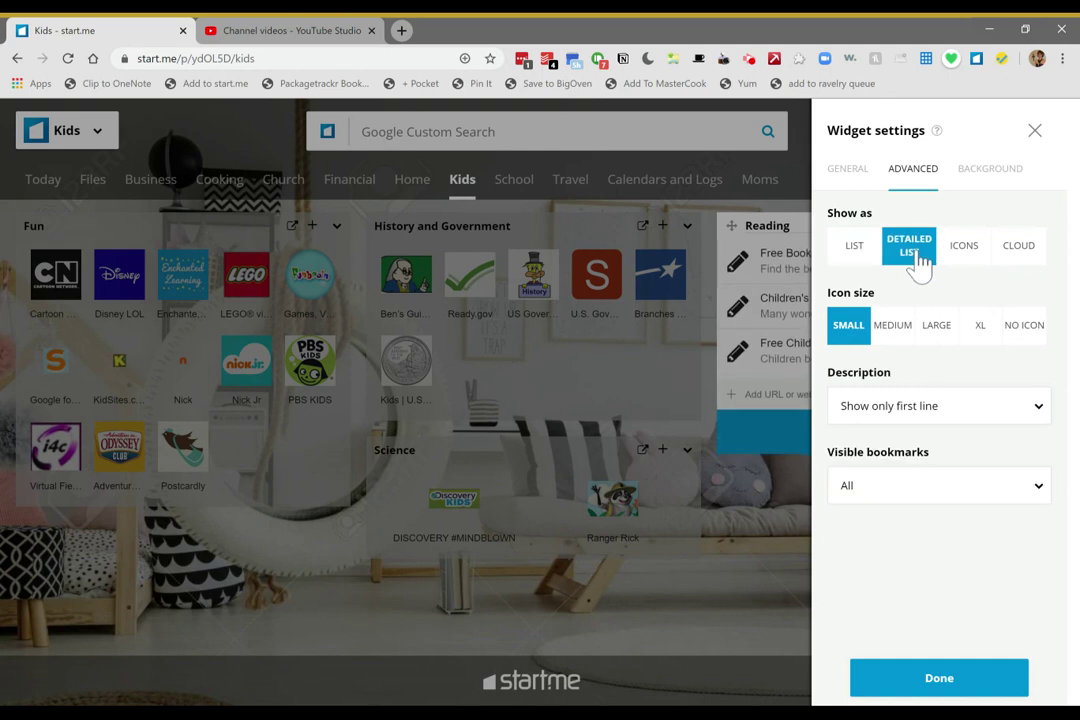
left_click(1025, 262)
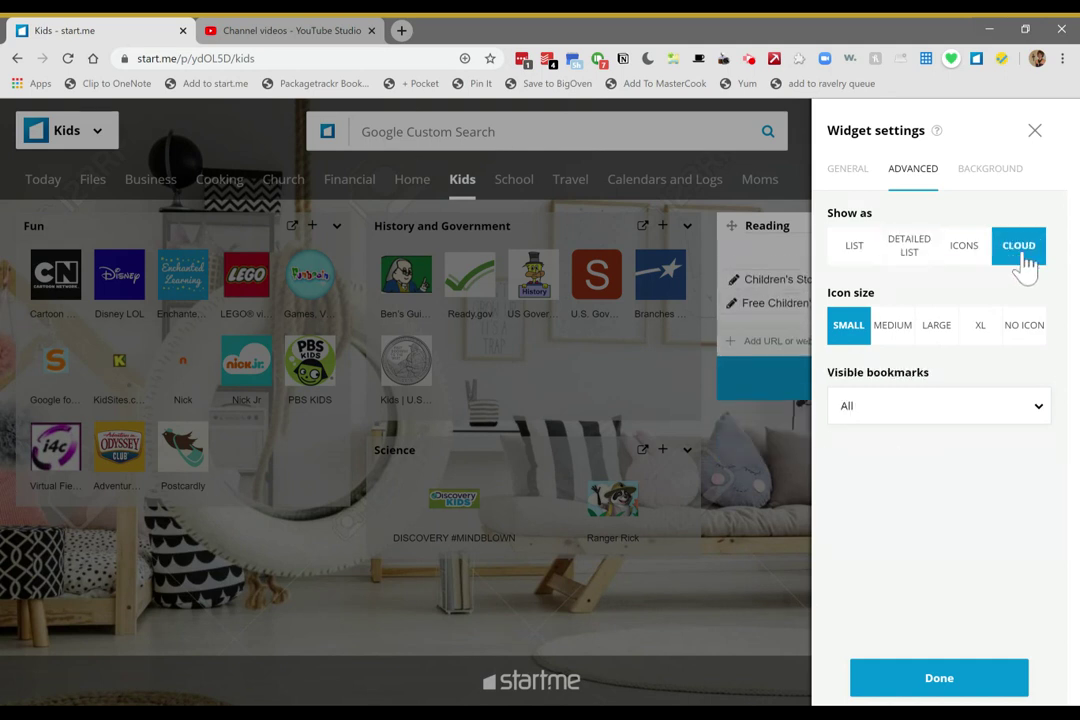
left_click(938, 680)
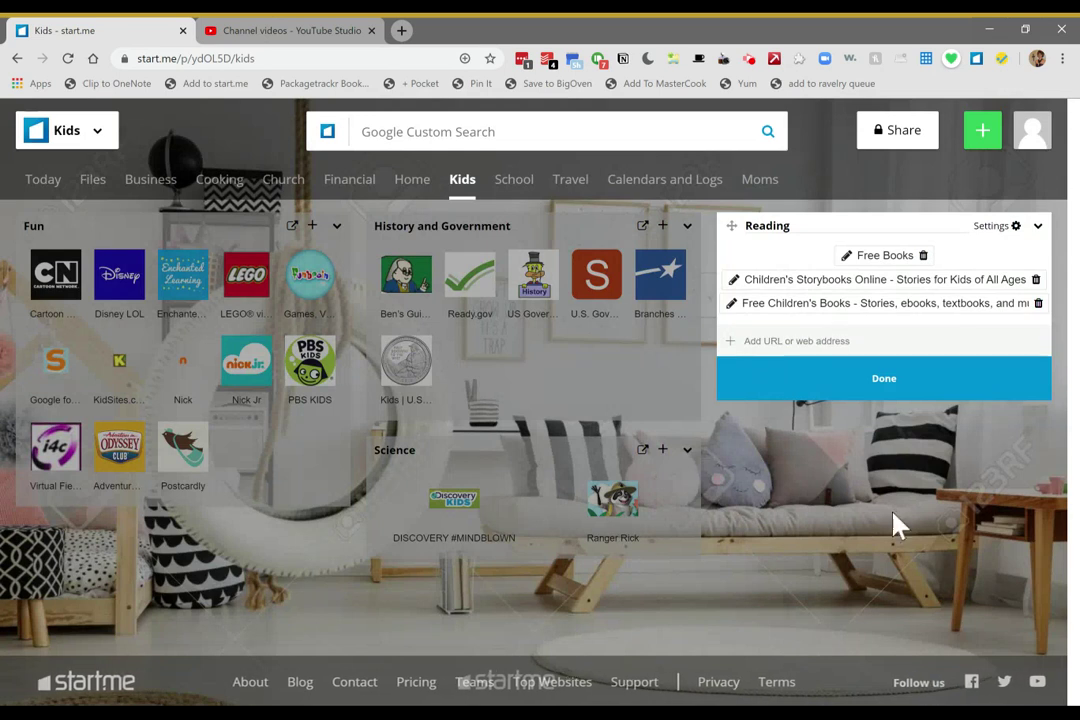
left_click(872, 396)
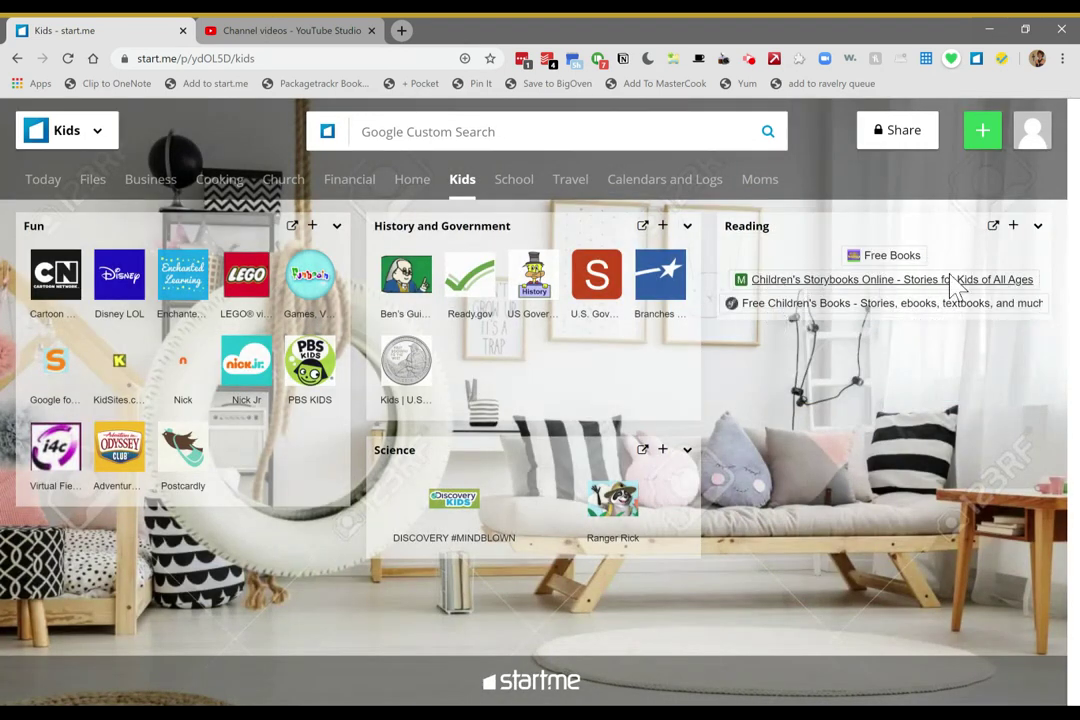
Set the Reading widget to show its bookmarks as medium icons and finish editing it.
left_click(1038, 227)
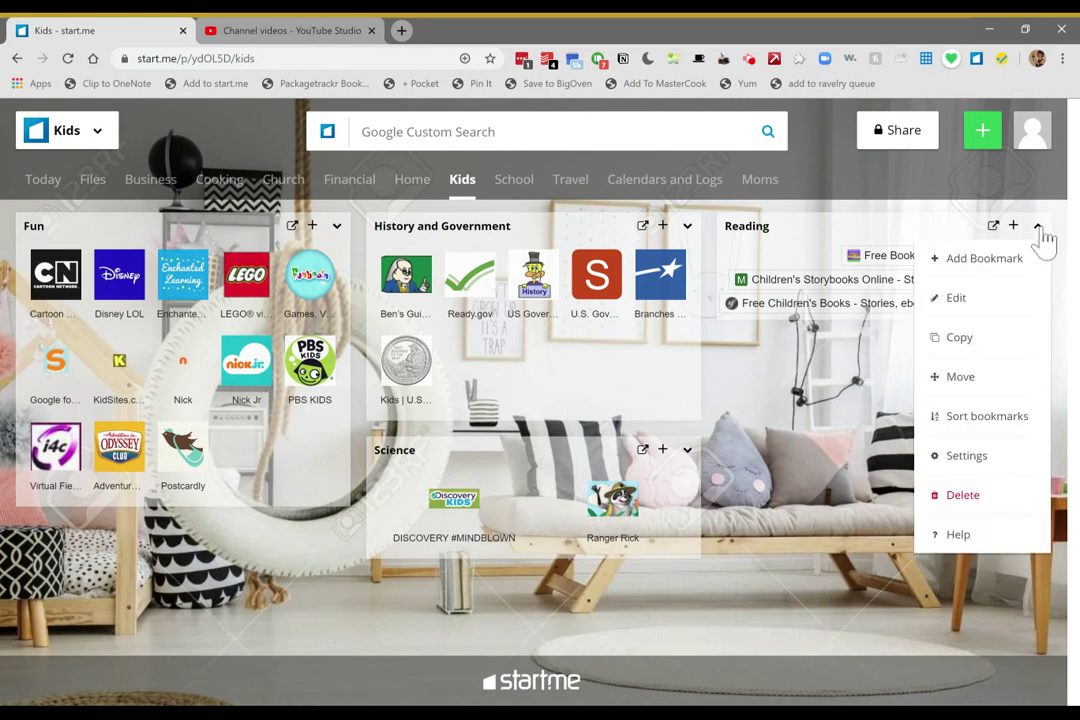
left_click(983, 302)
left_click(1010, 234)
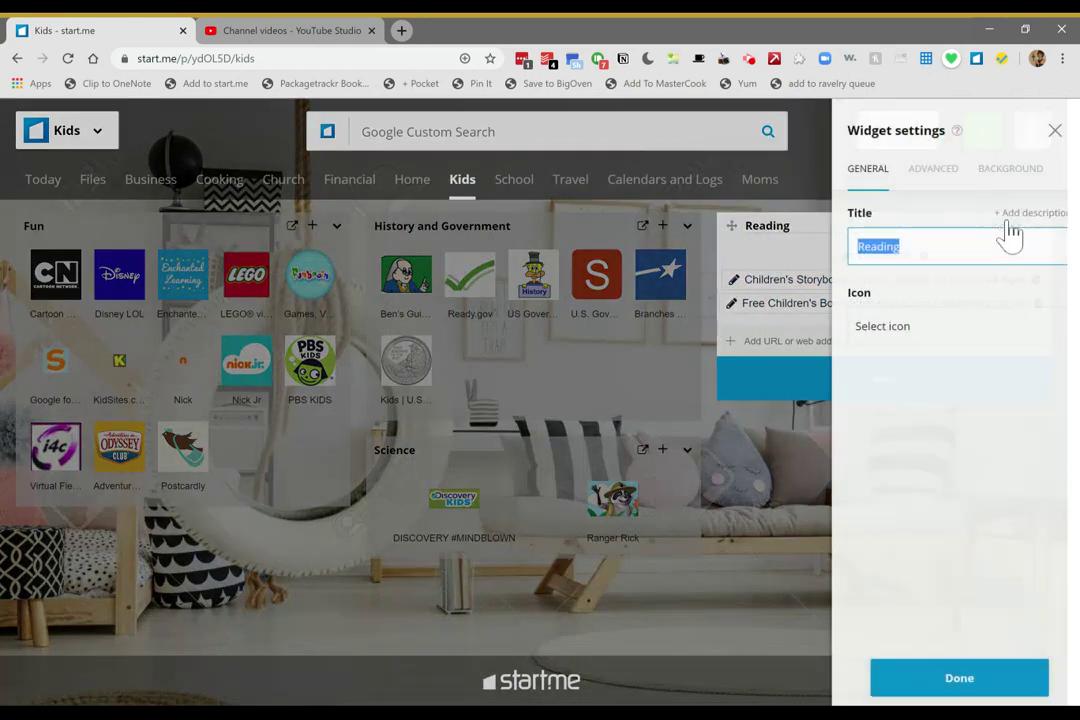
left_click(930, 170)
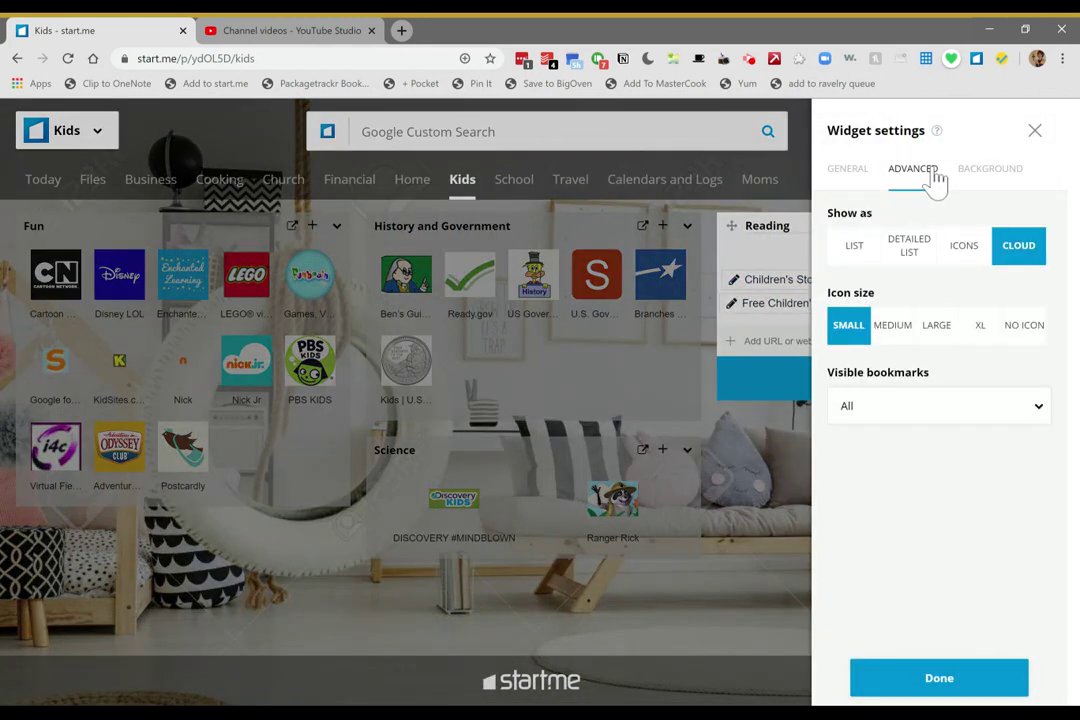
left_click(960, 250)
left_click(911, 343)
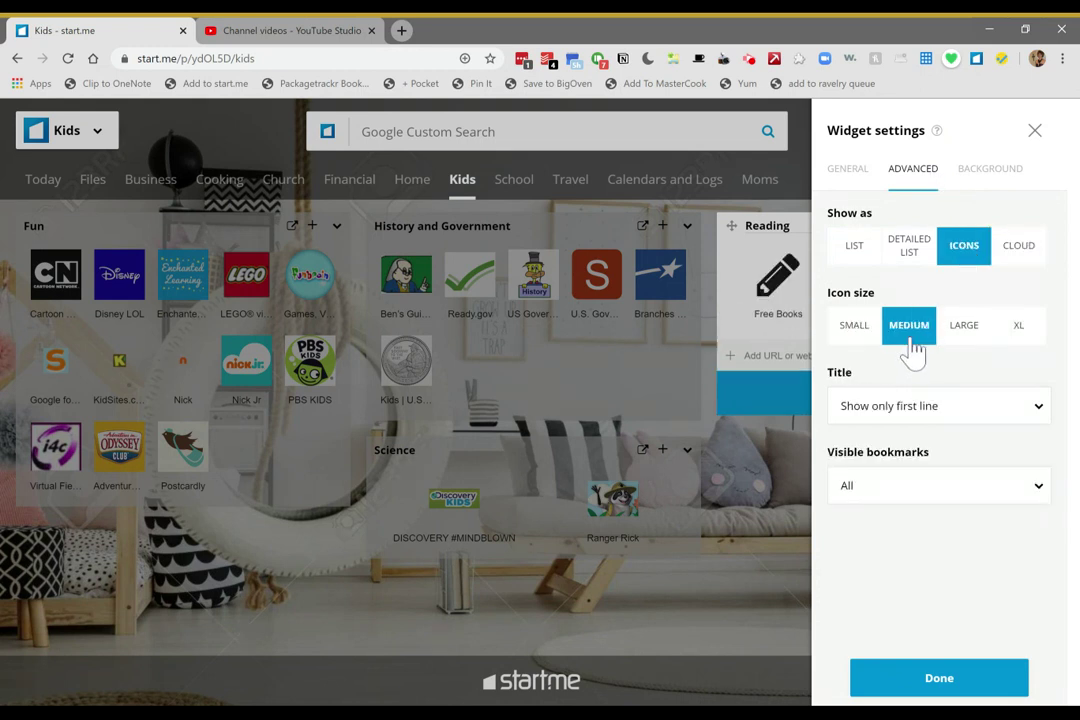
left_click(945, 684)
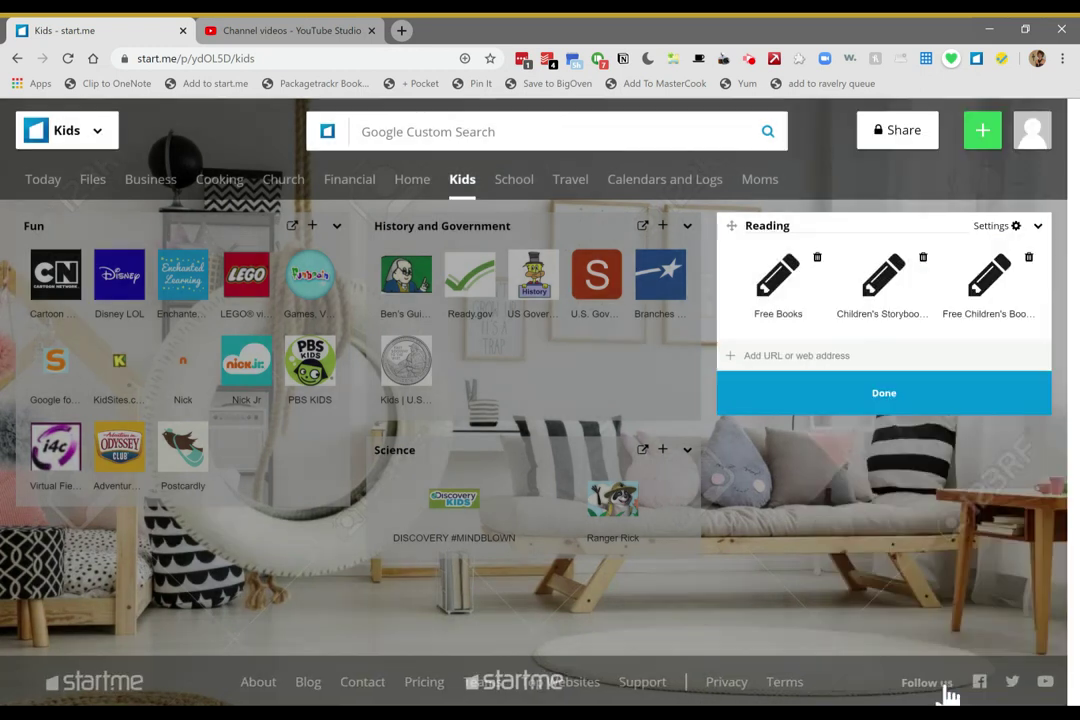
left_click(890, 393)
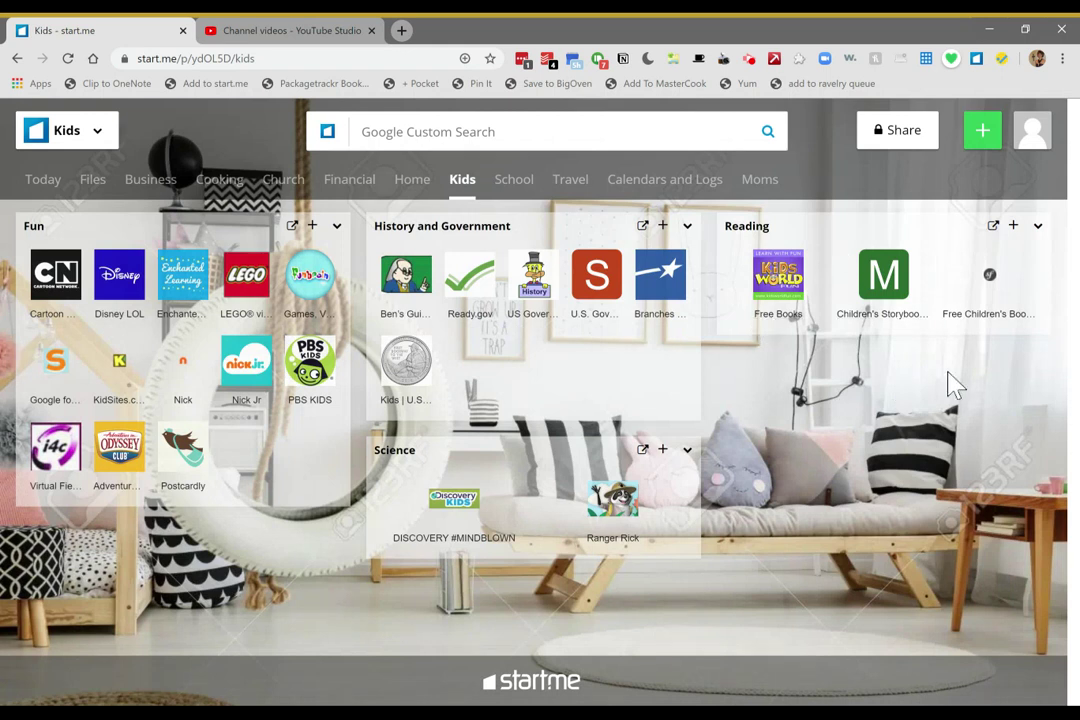
Check the Kids page's options and add a second copy of the Children's Storybooks bookmark to the Reading widget.
right_click(848, 437)
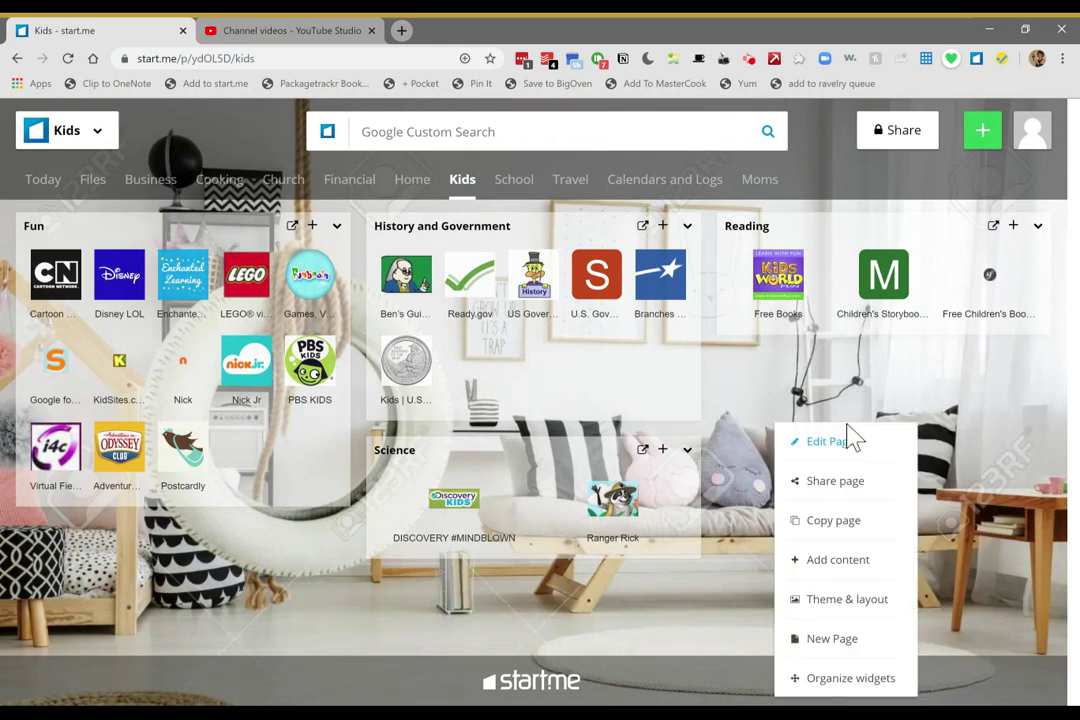
left_click(793, 395)
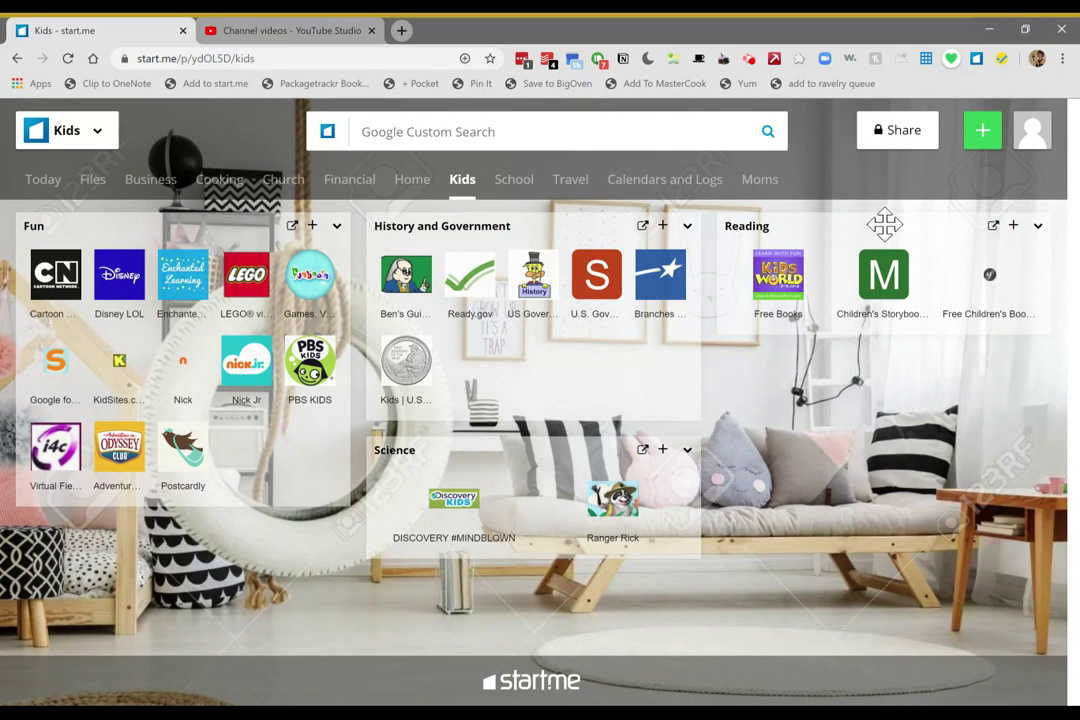
left_click(884, 290)
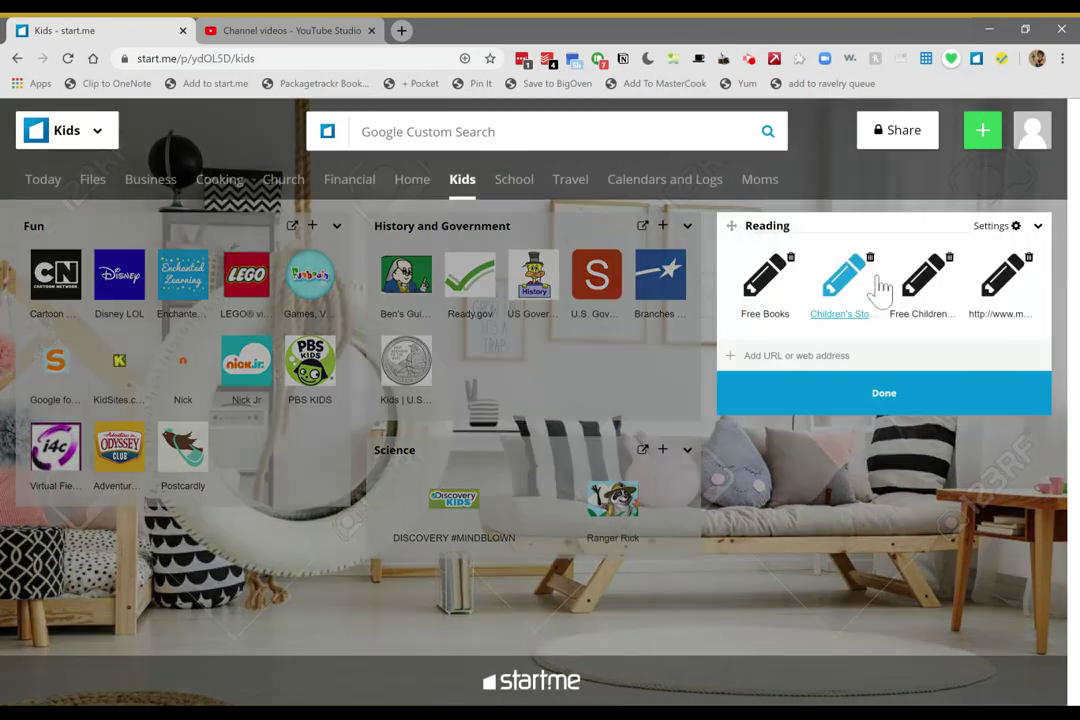
left_click(884, 397)
Enter and leave the mode for organizing widgets on the Kids page, and check the page's options menu.
right_click(808, 465)
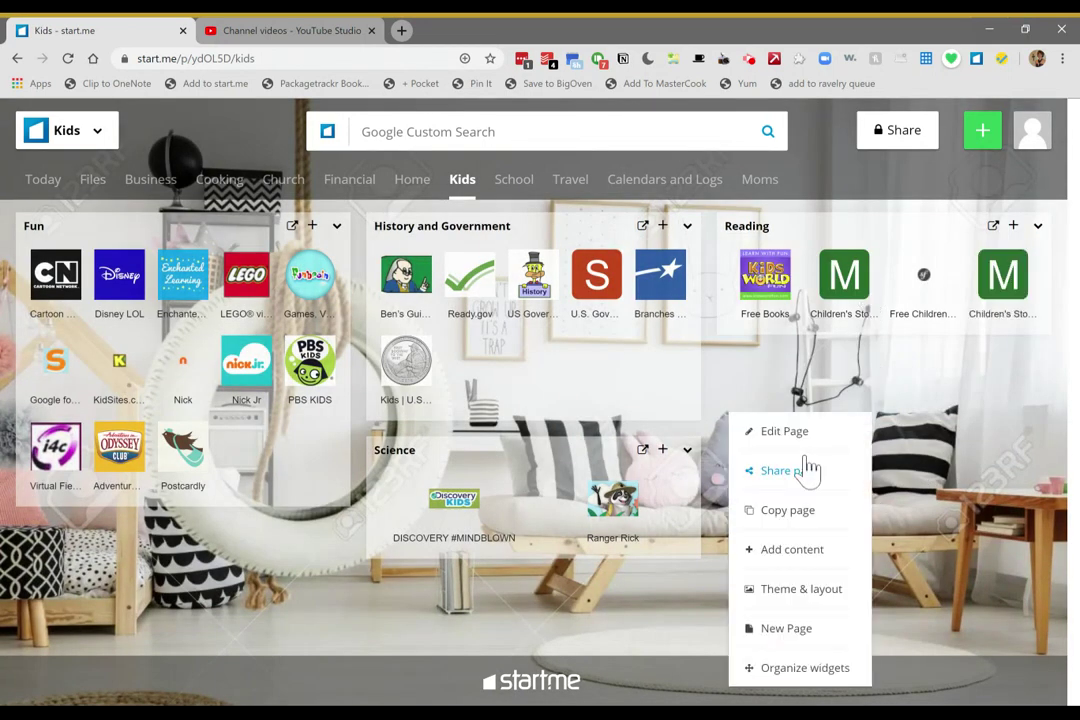
left_click(815, 669)
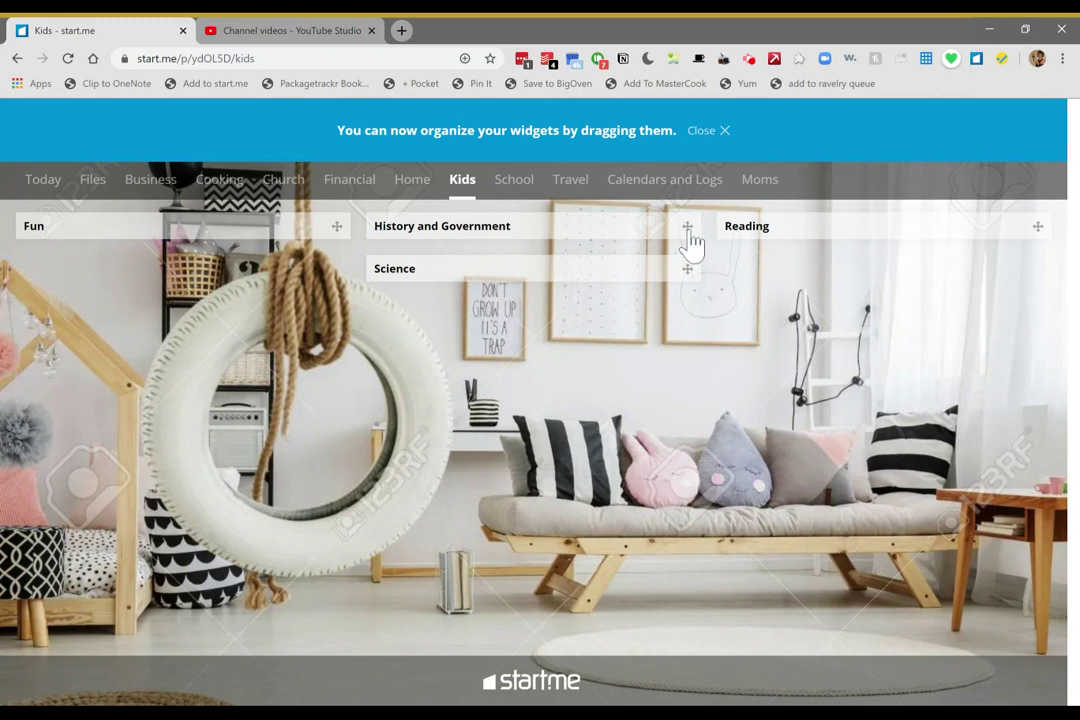
mouse_move(692, 240)
left_mouse_down()
mouse_move(694, 253)
mouse_move(690, 240)
left_mouse_up()
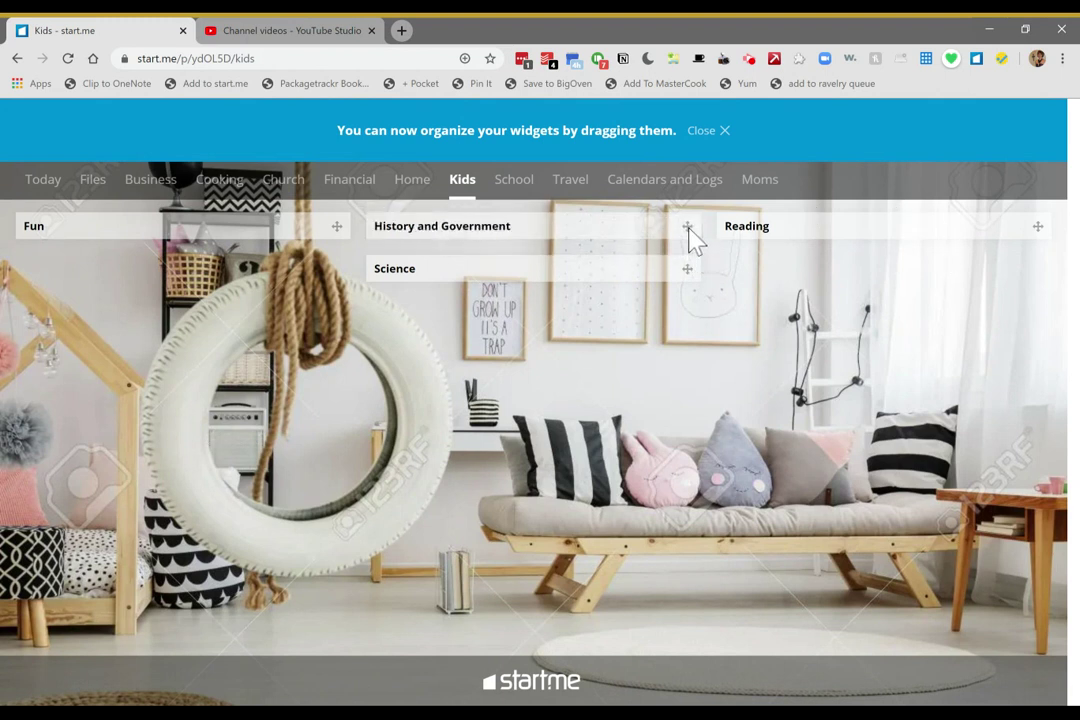
left_click(701, 131)
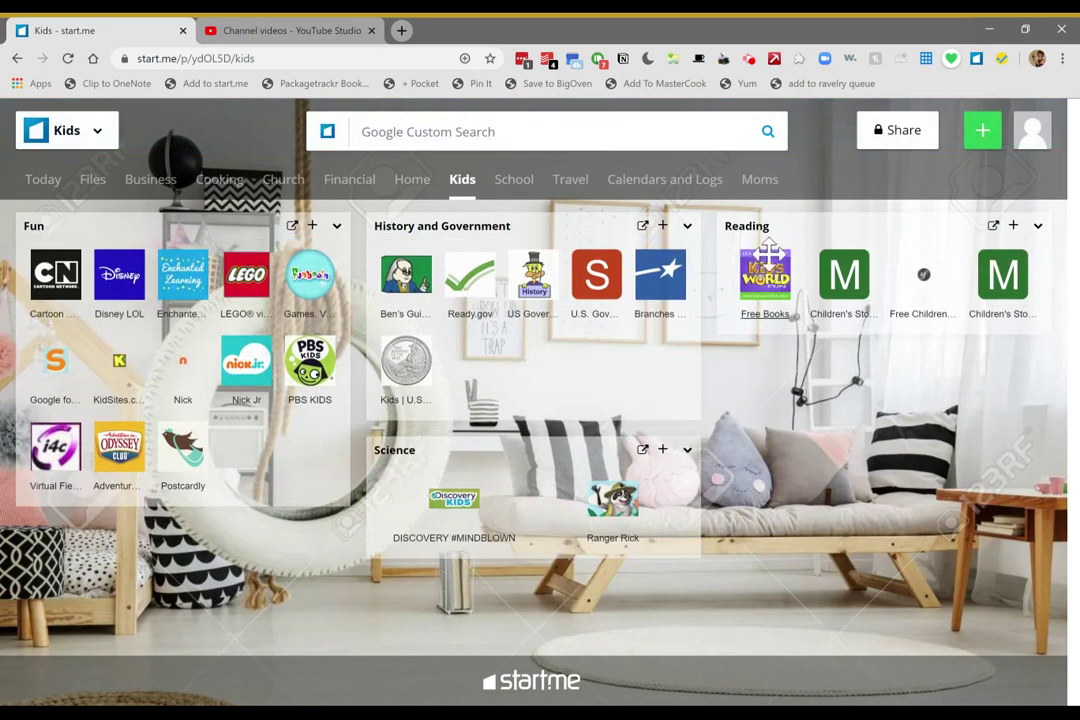
right_click(860, 465)
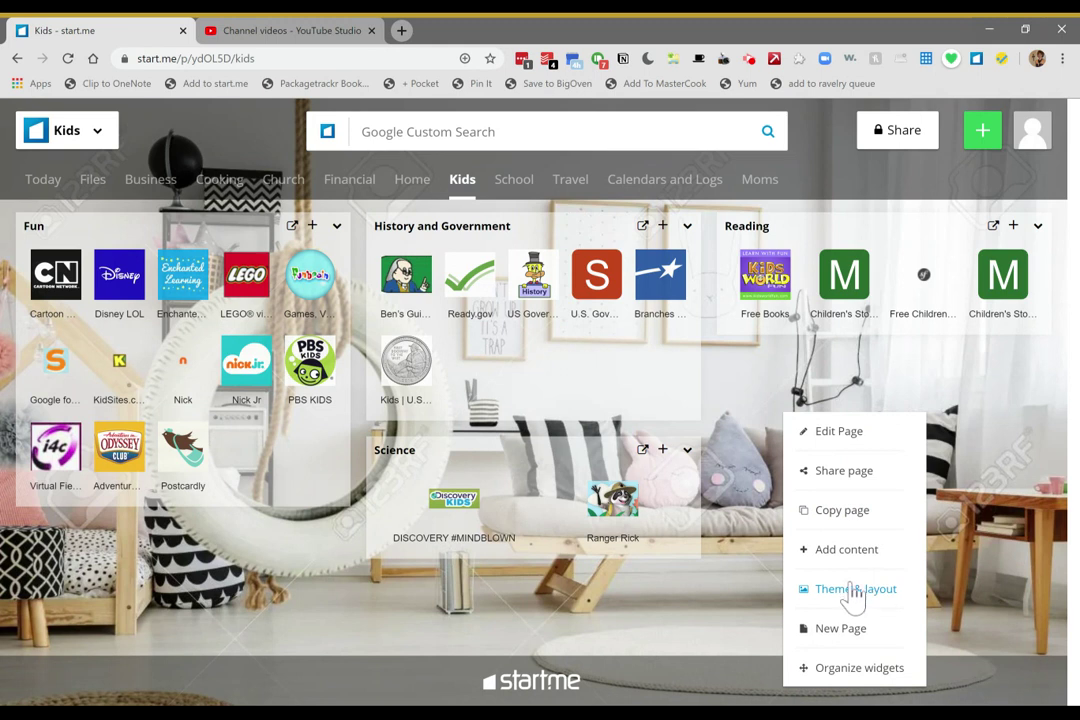
left_click(950, 413)
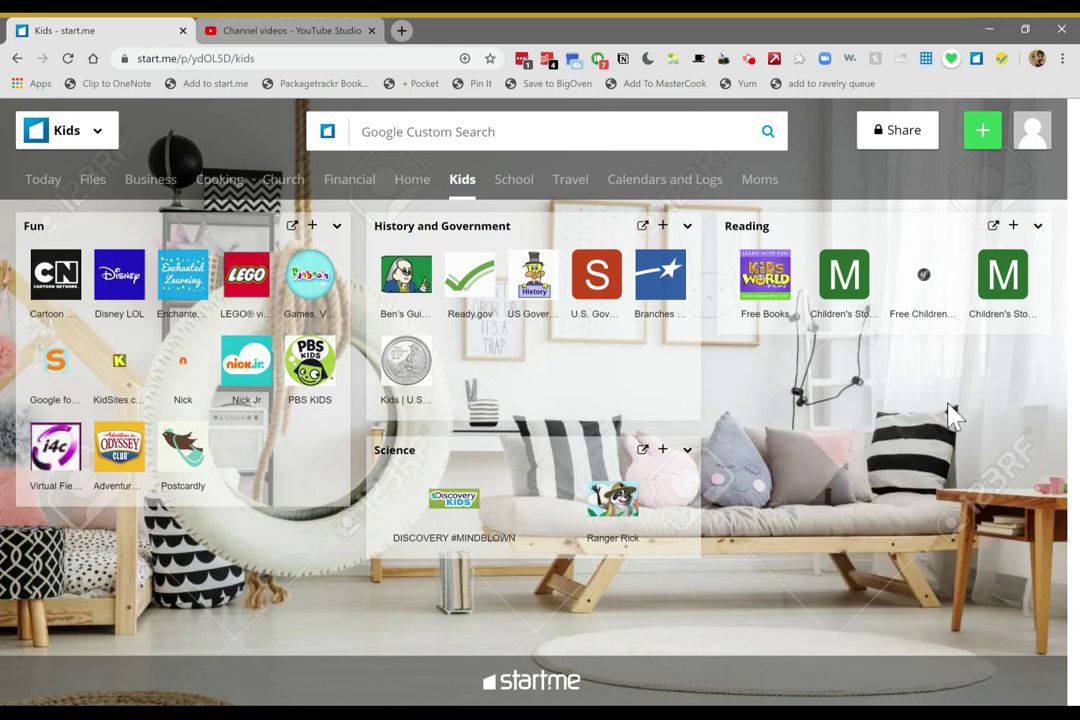
Browse the Today, Files, Business, Cooking, Financial and Home pages to compare their themes and widgets.
left_click(44, 181)
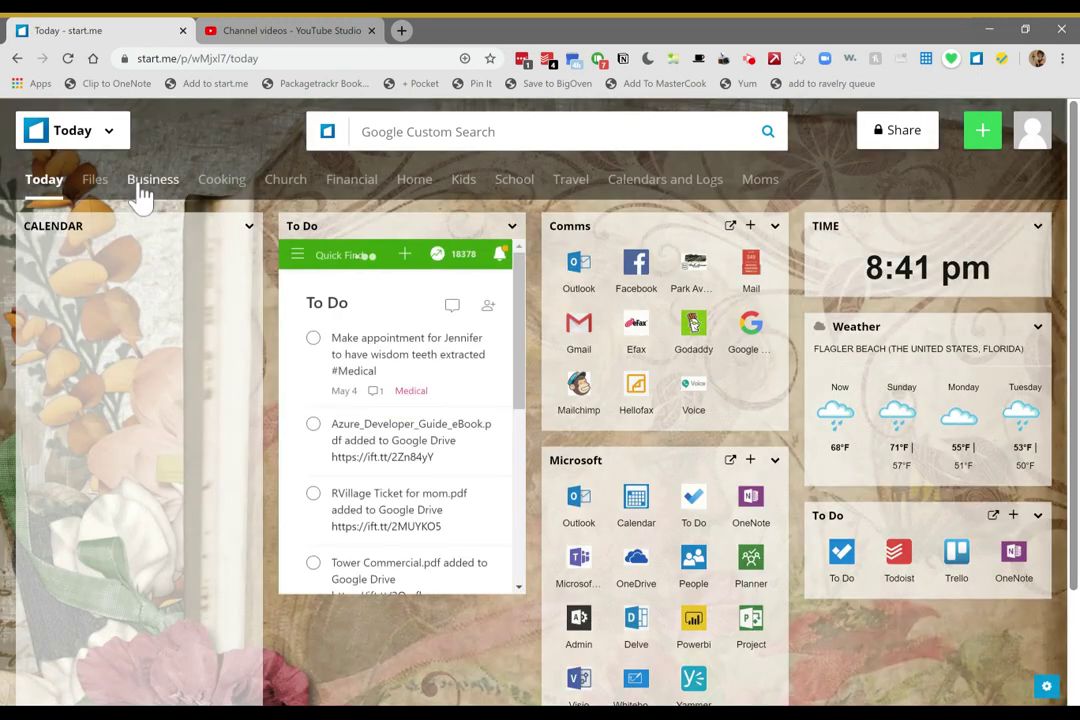
left_click(95, 181)
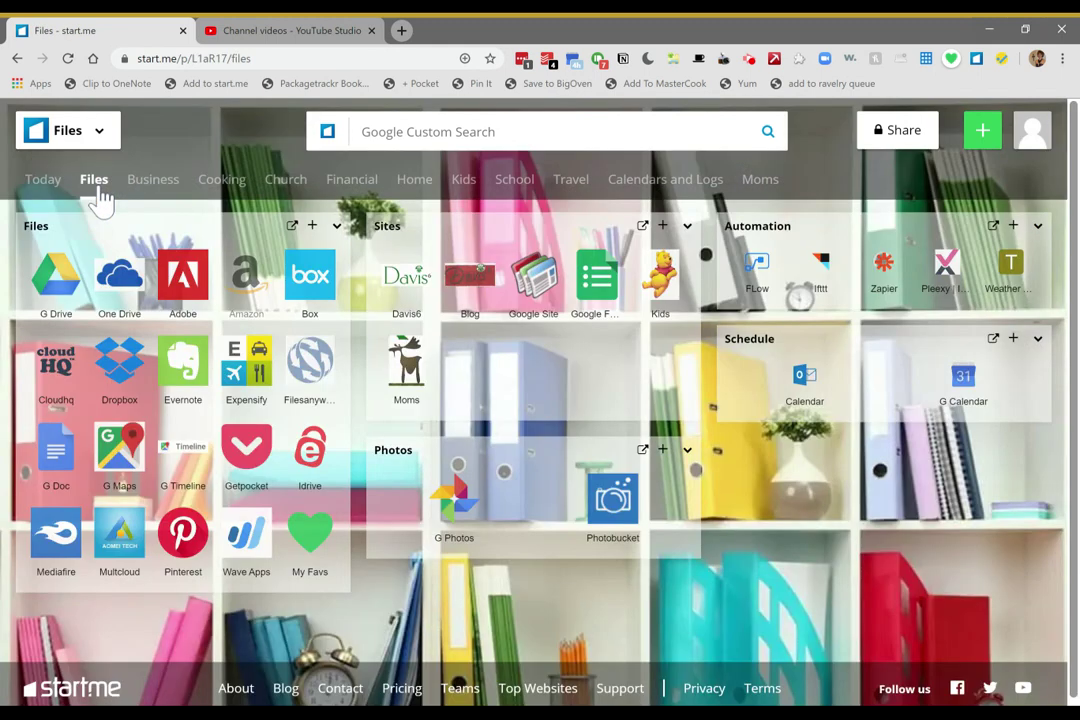
left_click(155, 182)
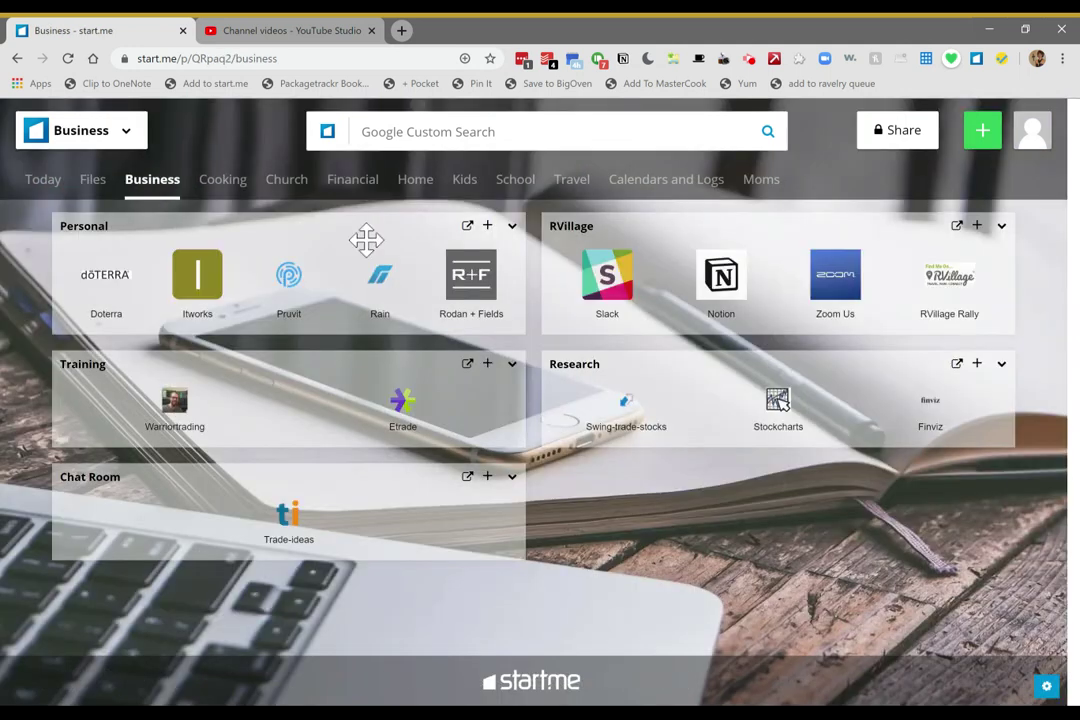
left_click(224, 186)
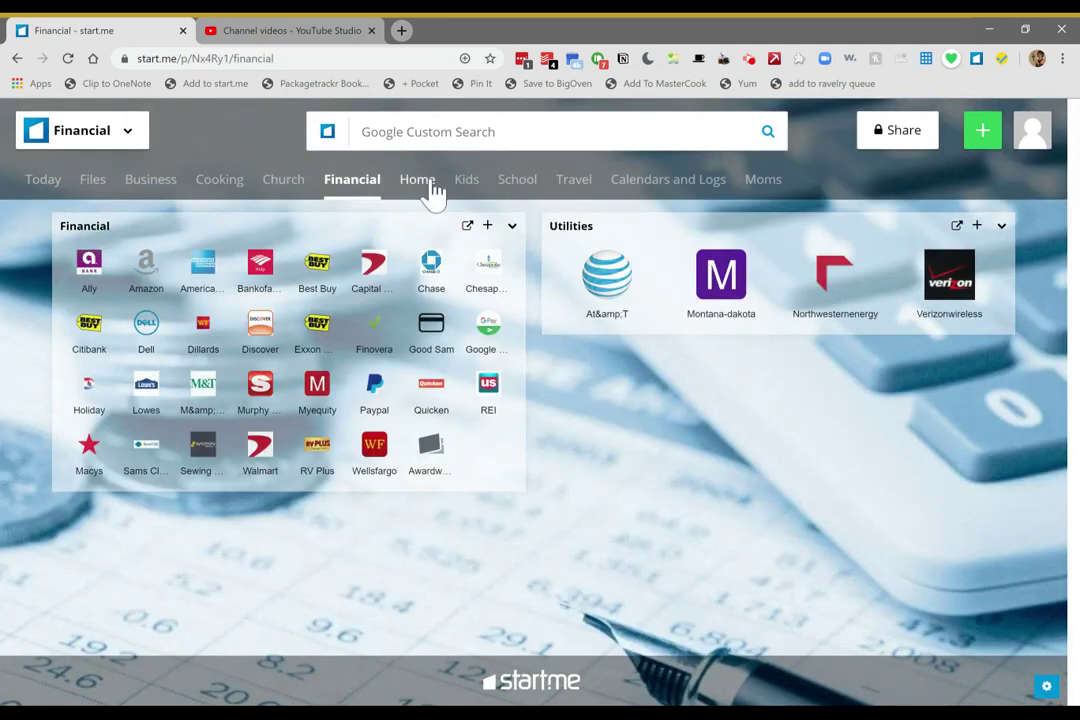
left_click(424, 190)
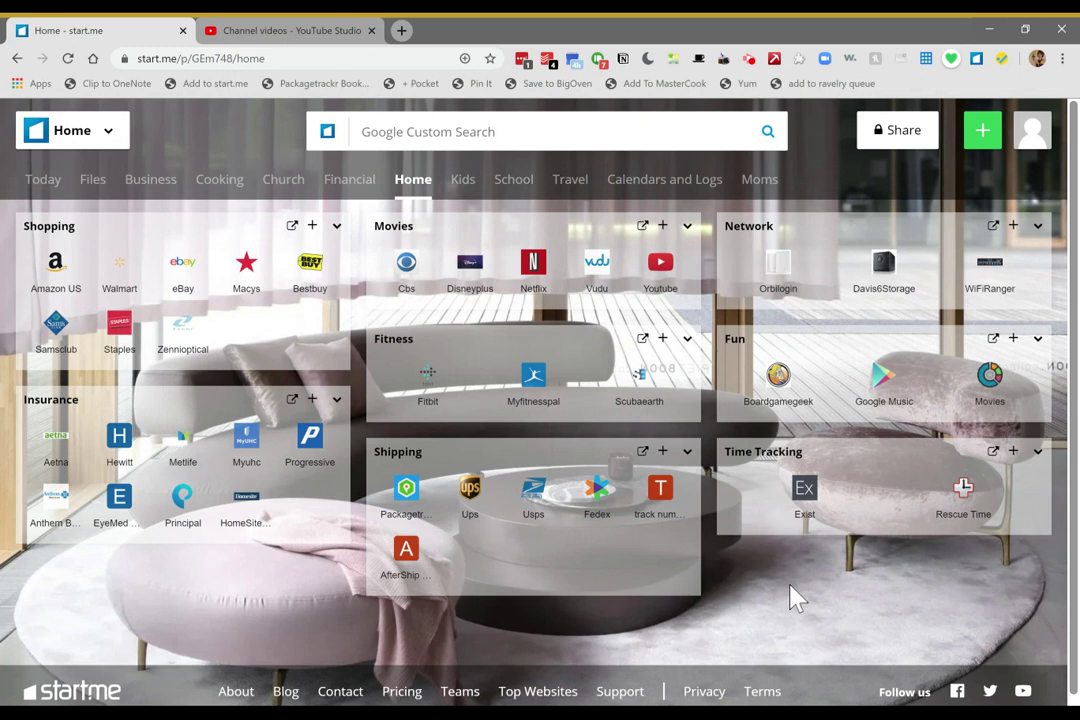
Open the Moms page's layout settings from the list of personal pages and set its widget transparency to 49%.
left_click(108, 131)
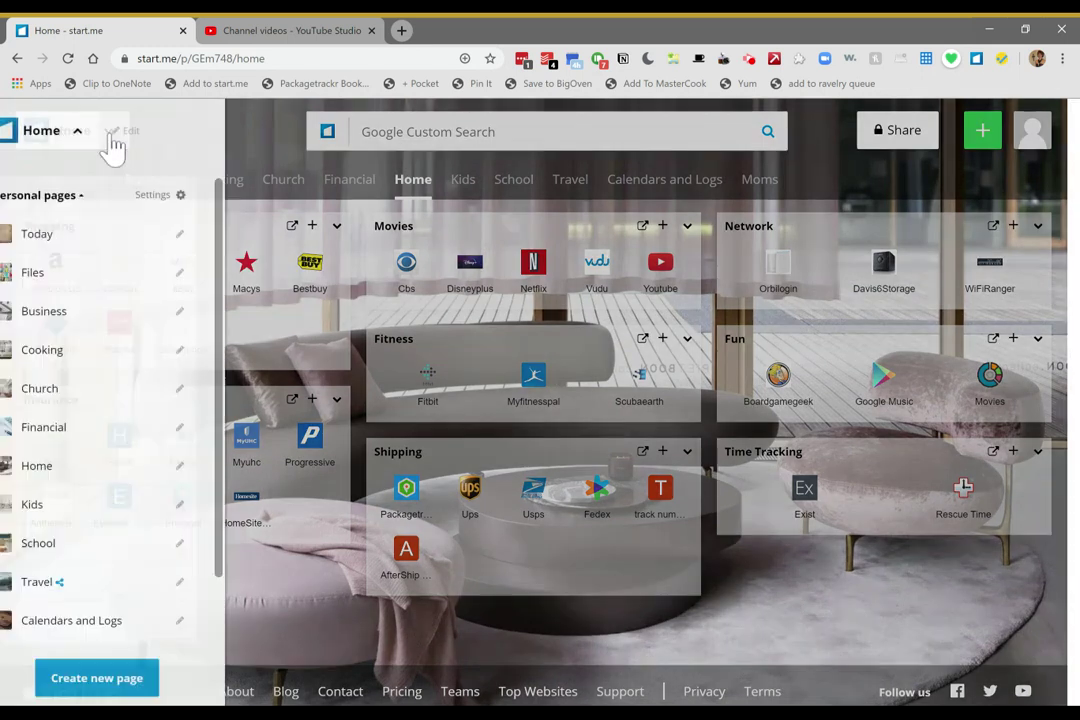
scroll(140, 460, "down", 1)
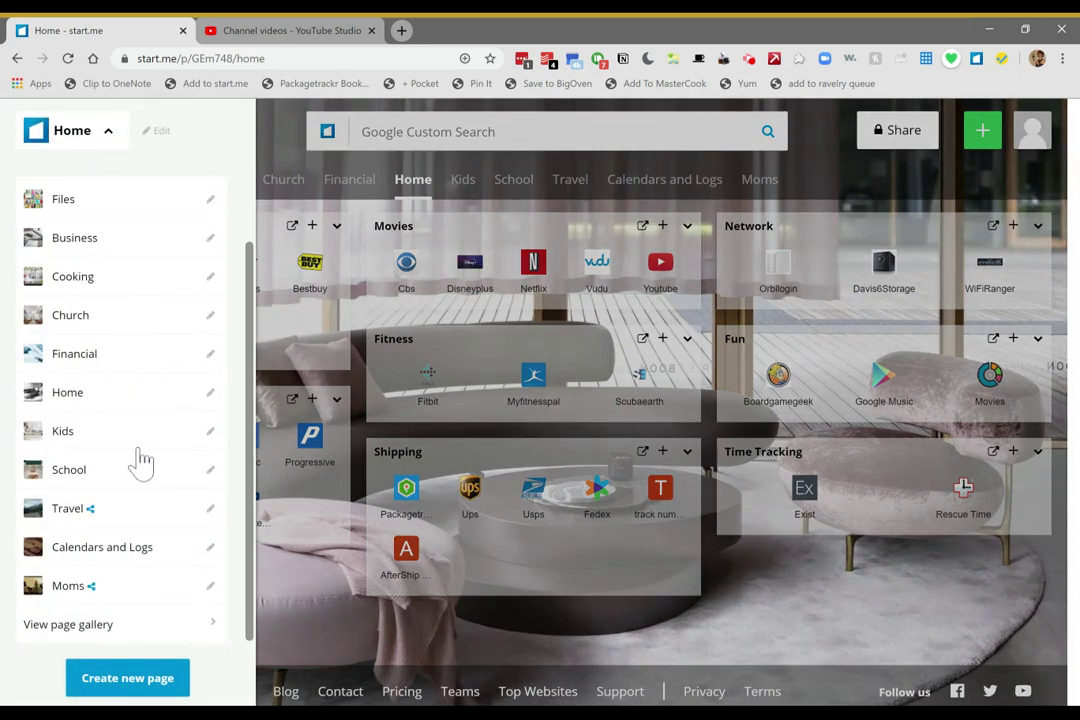
left_click(210, 586)
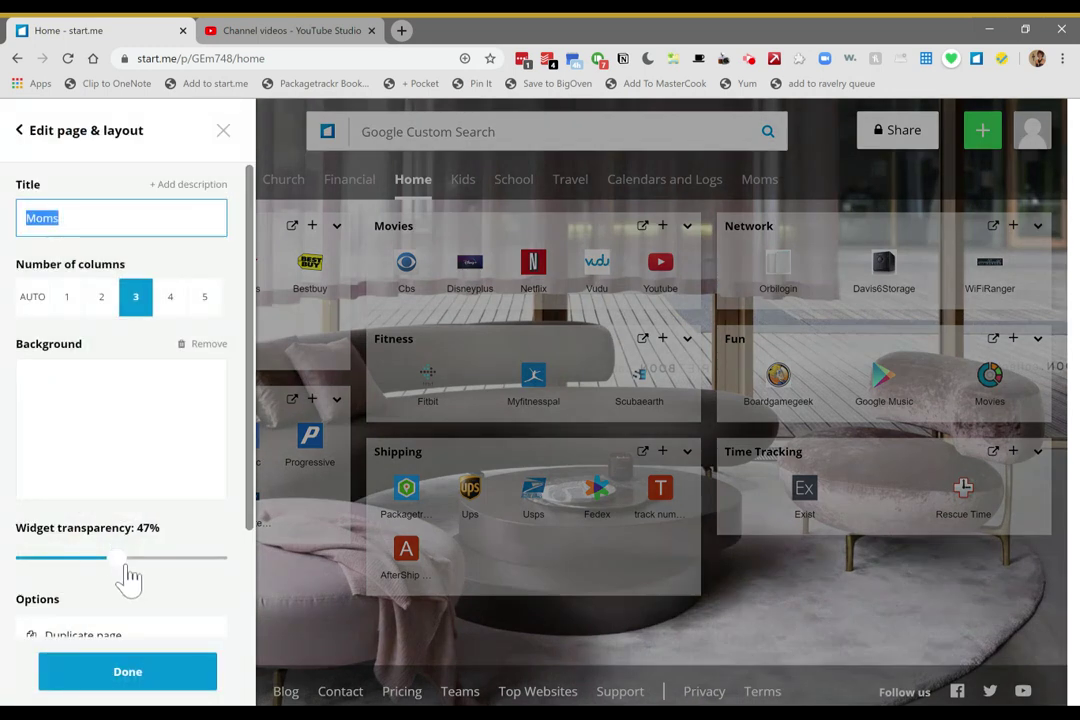
mouse_move(122, 575)
left_mouse_down()
mouse_move(67, 574)
mouse_move(148, 572)
mouse_move(123, 577)
left_mouse_up()
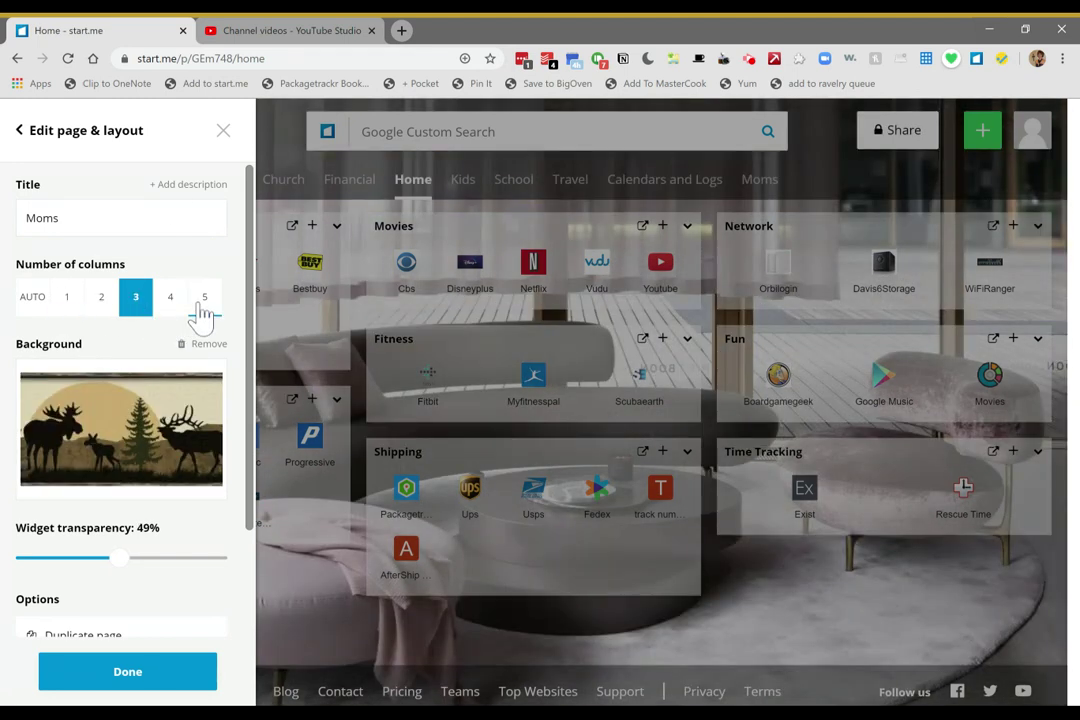
scroll(145, 598, "down", 2)
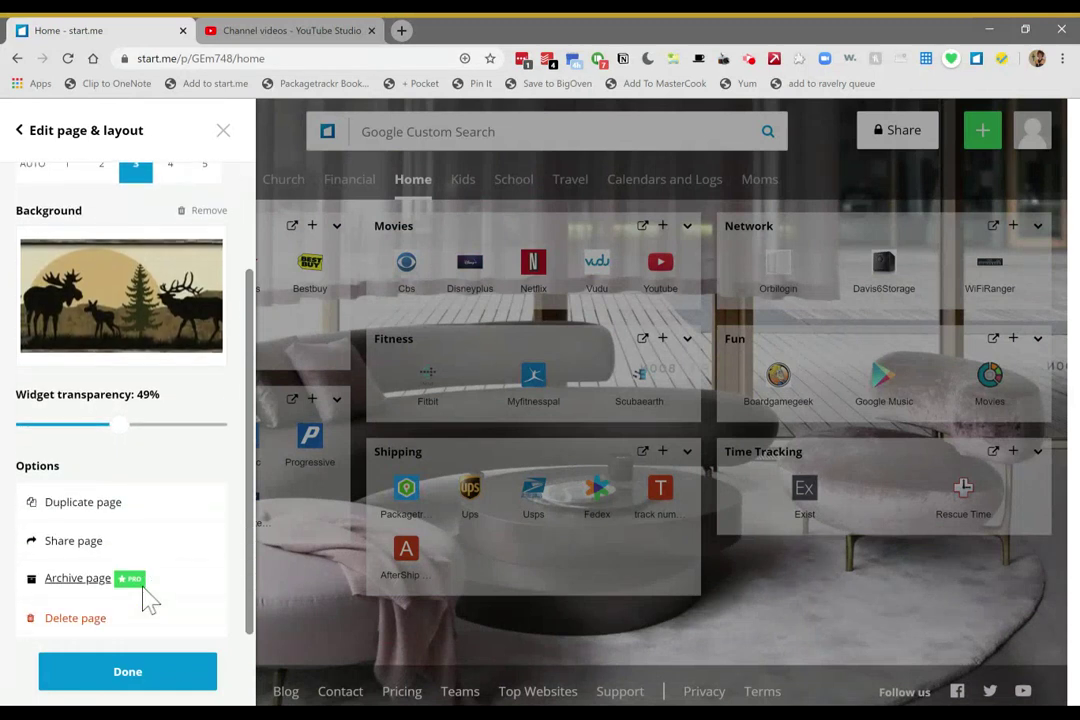
scroll(165, 358, "up", 2)
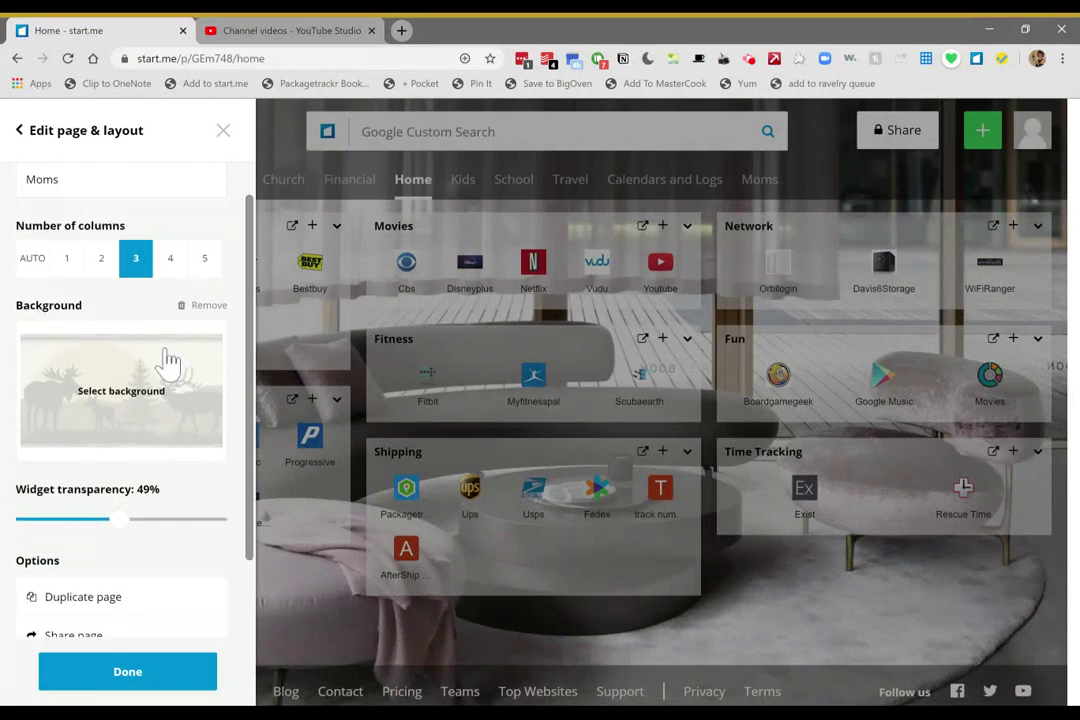
Look through the popular background images for the Moms page without picking one, and finish editing the page.
left_click(113, 405)
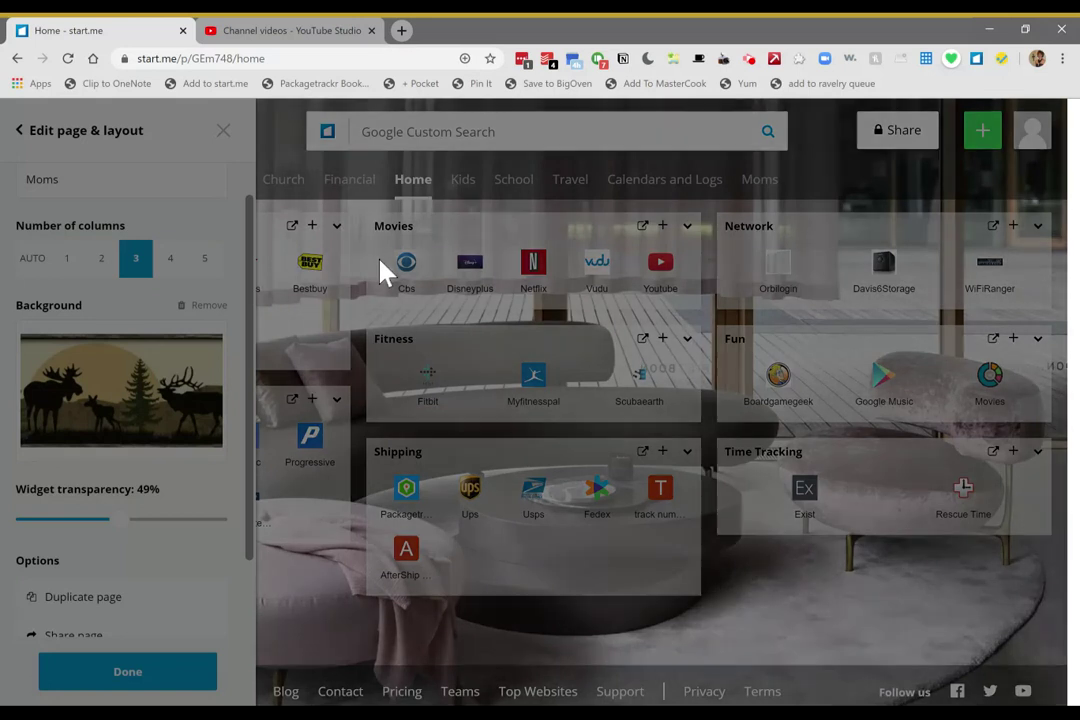
left_click(337, 168)
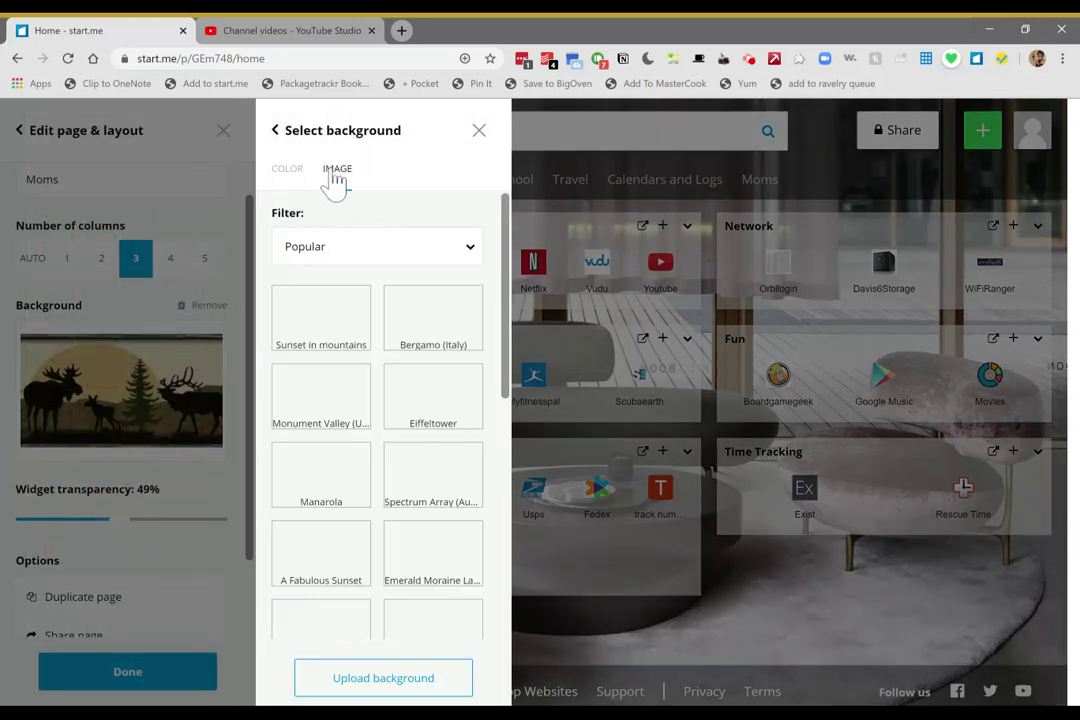
scroll(410, 455, "down", 4)
scroll(405, 452, "up", 3)
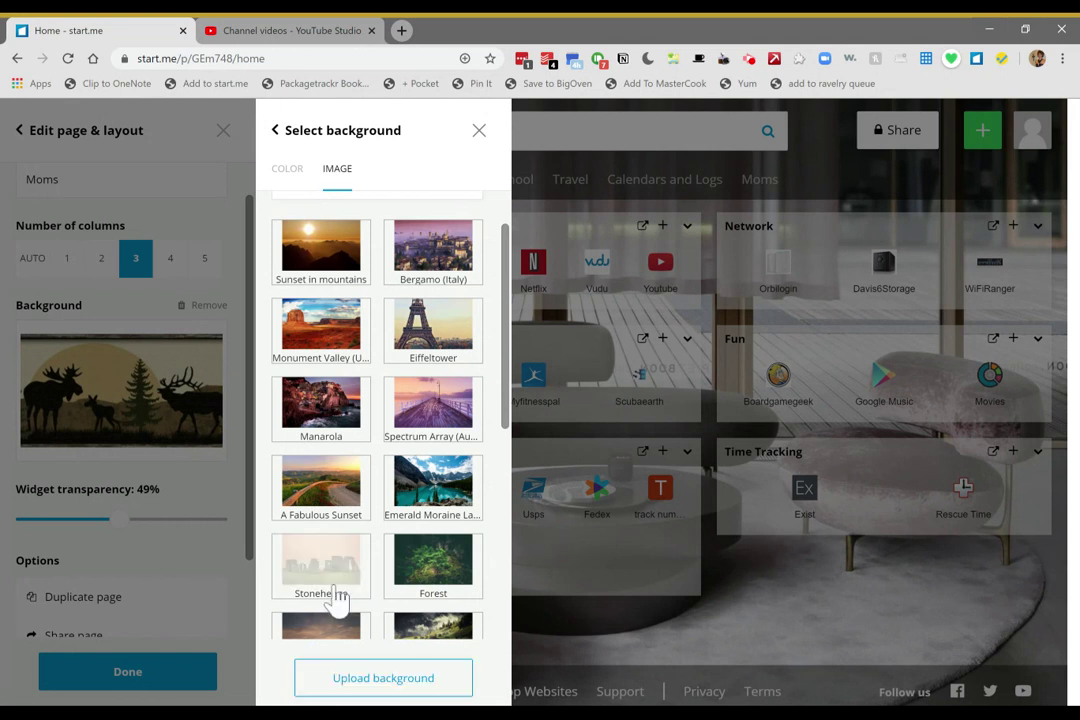
left_click(478, 131)
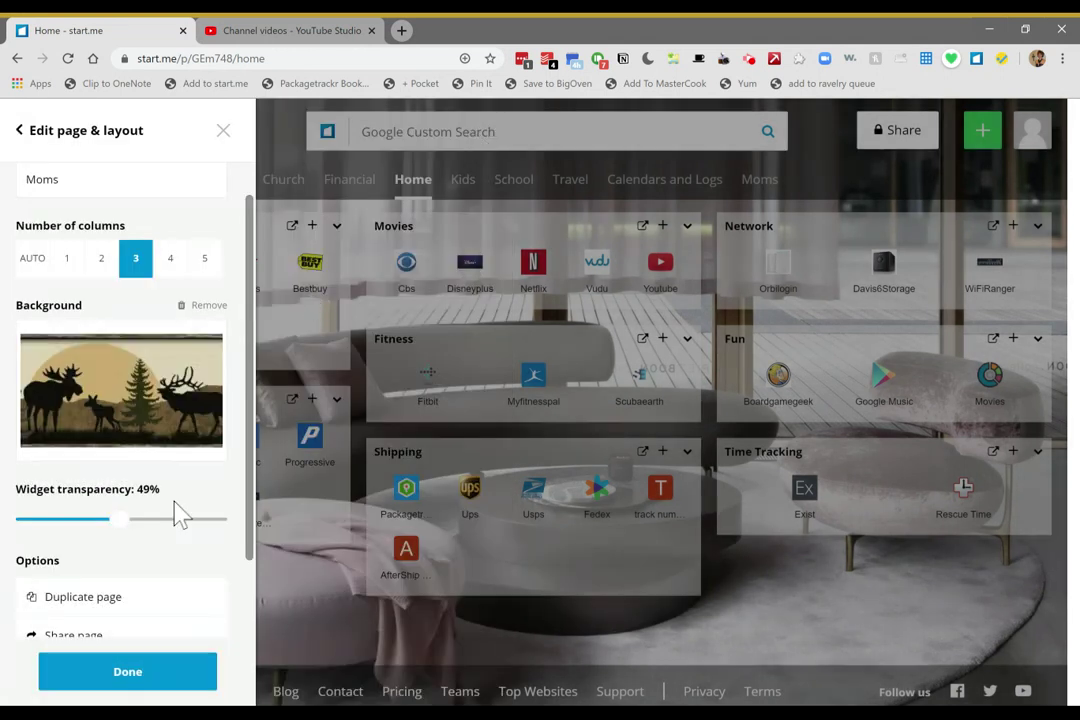
left_click(128, 672)
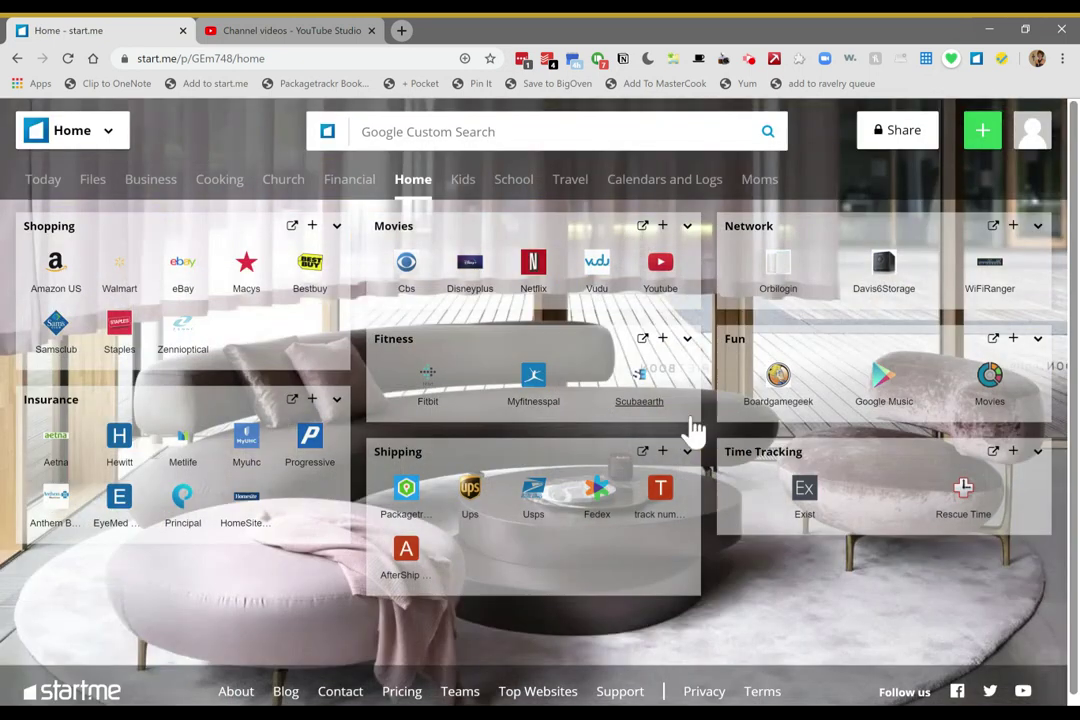
Tour the pages again from Today through Files, Business, Cooking, Financial, Home and Kids to Travel.
left_click(38, 188)
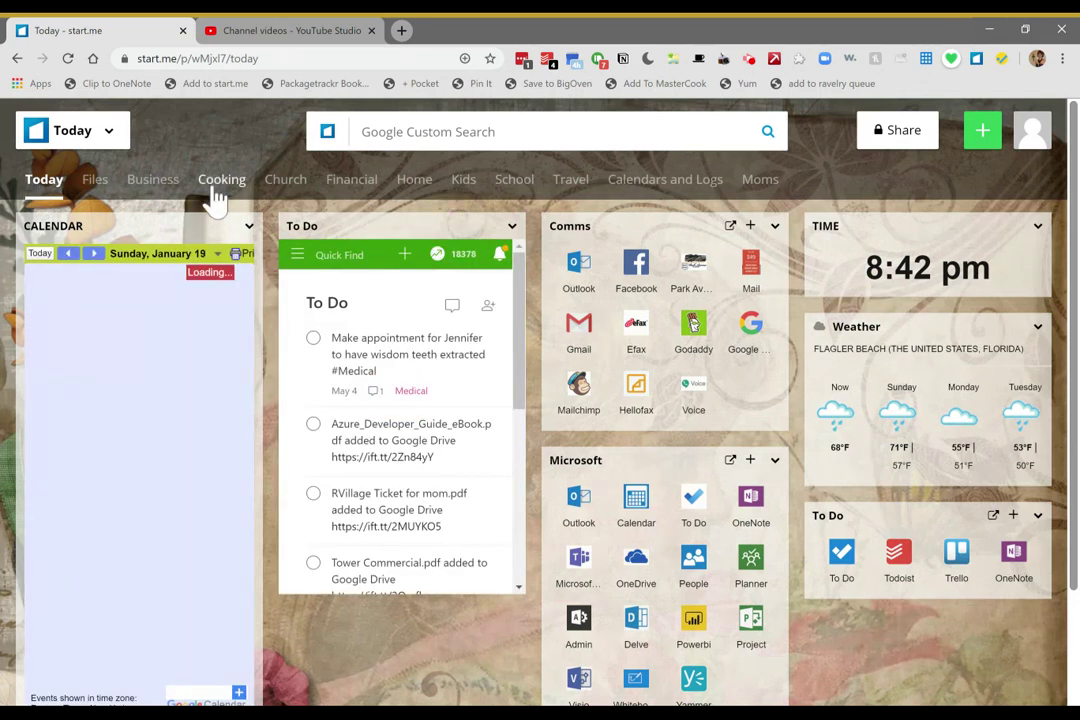
left_click(103, 189)
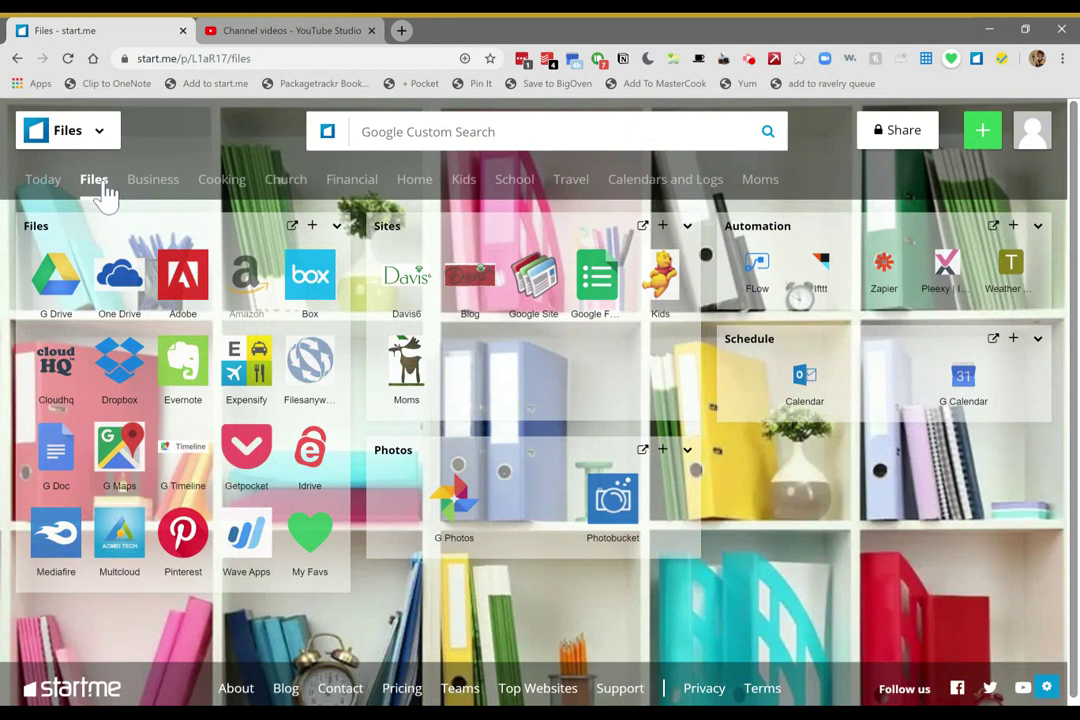
left_click(158, 186)
left_click(232, 184)
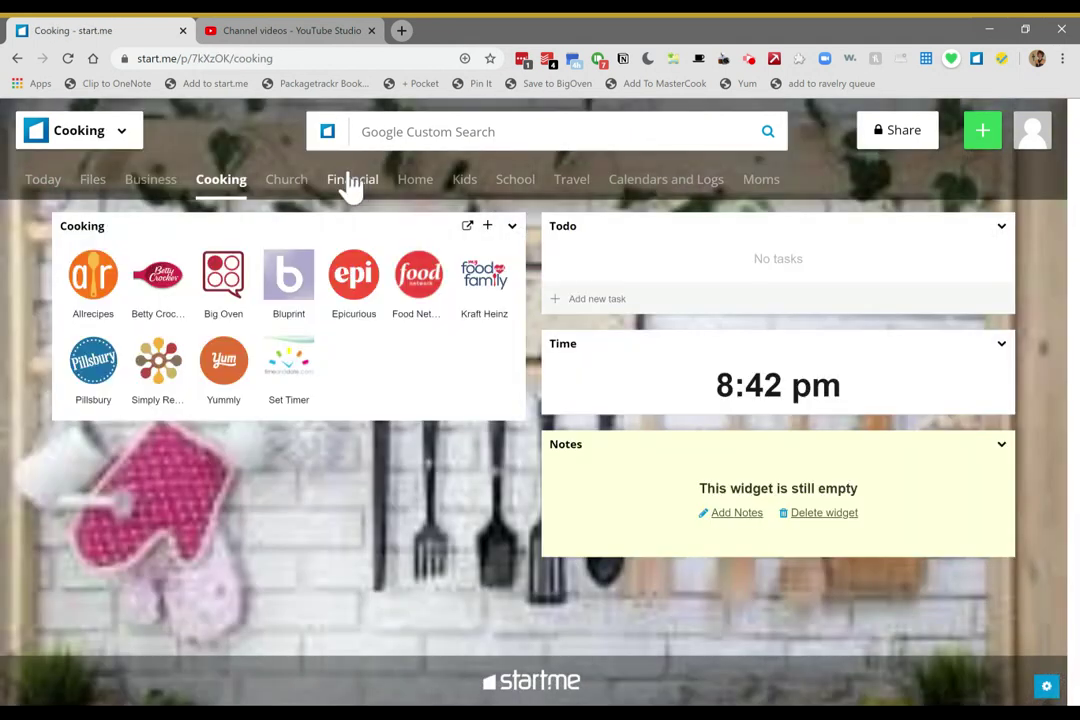
left_click(353, 186)
left_click(415, 190)
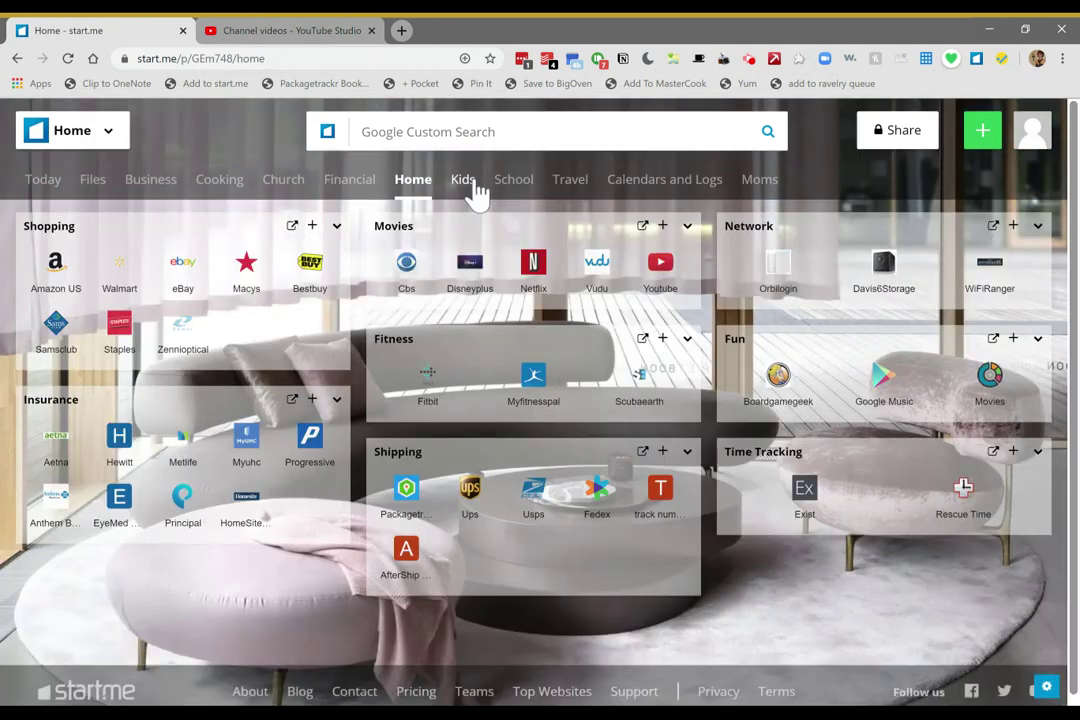
left_click(474, 192)
left_click(576, 195)
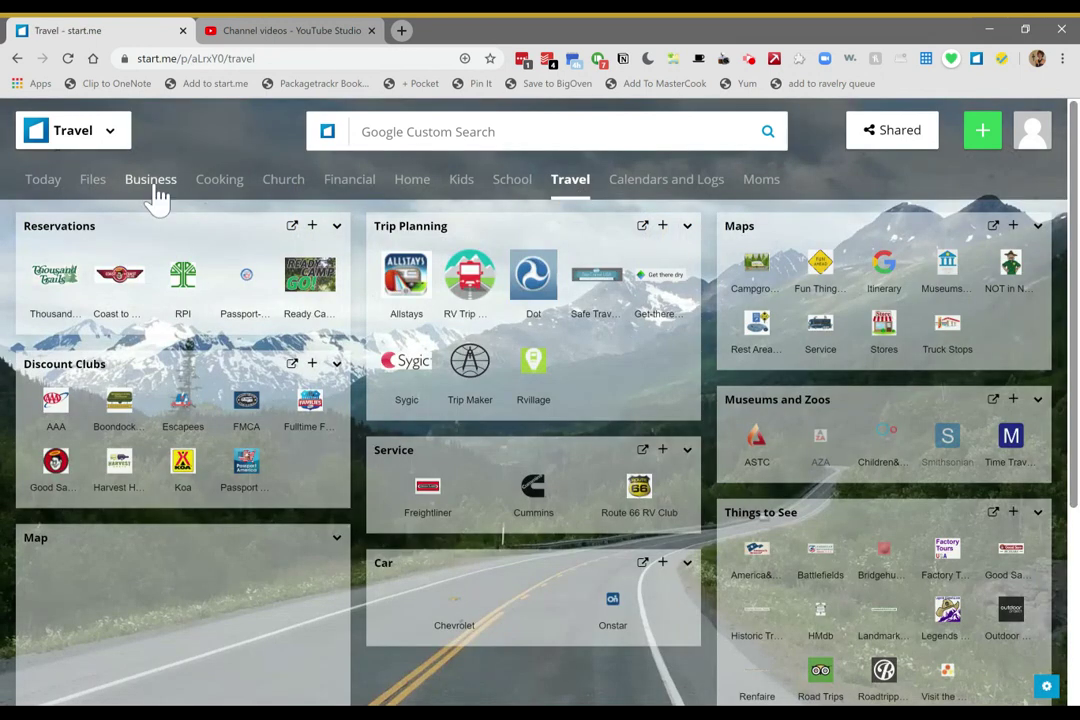
Return to the Today page and check the options menus of the Comms and Microsoft widgets.
left_click(40, 182)
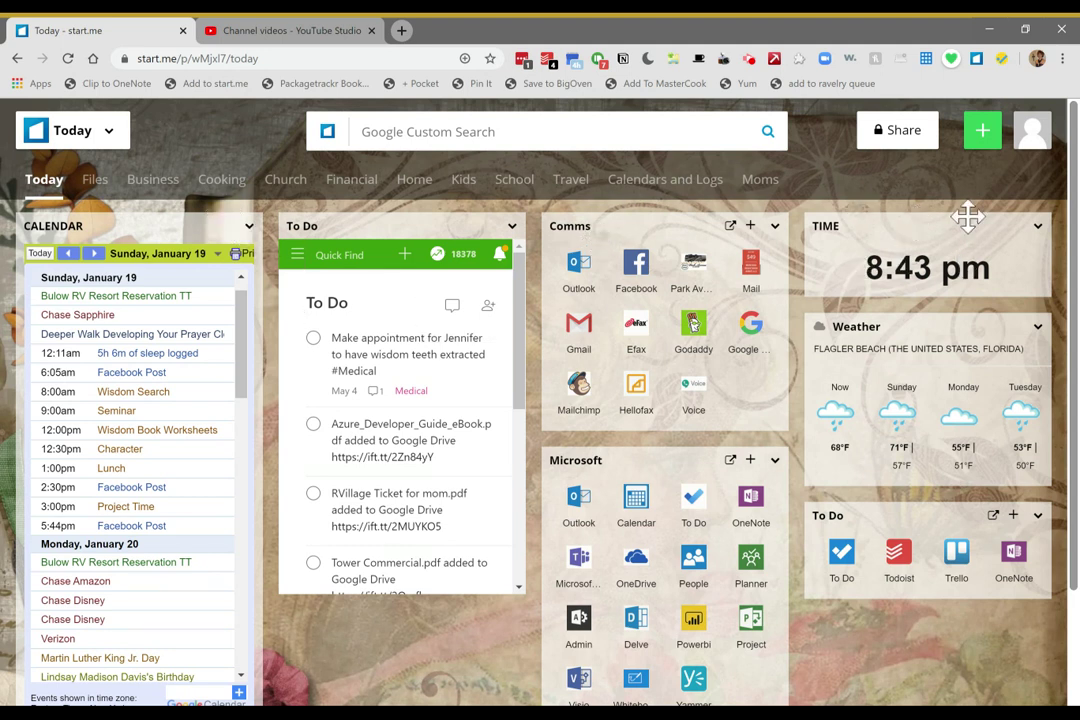
left_click(775, 228)
left_click(776, 226)
left_click(775, 227)
left_click(777, 230)
left_click(776, 462)
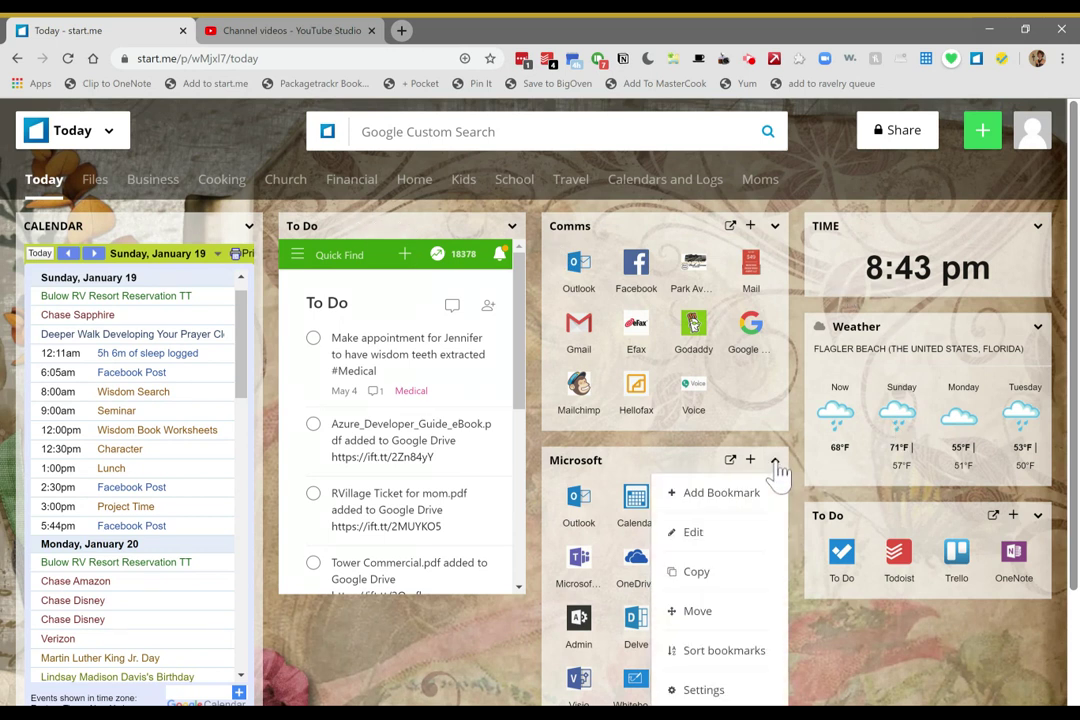
left_click(856, 646)
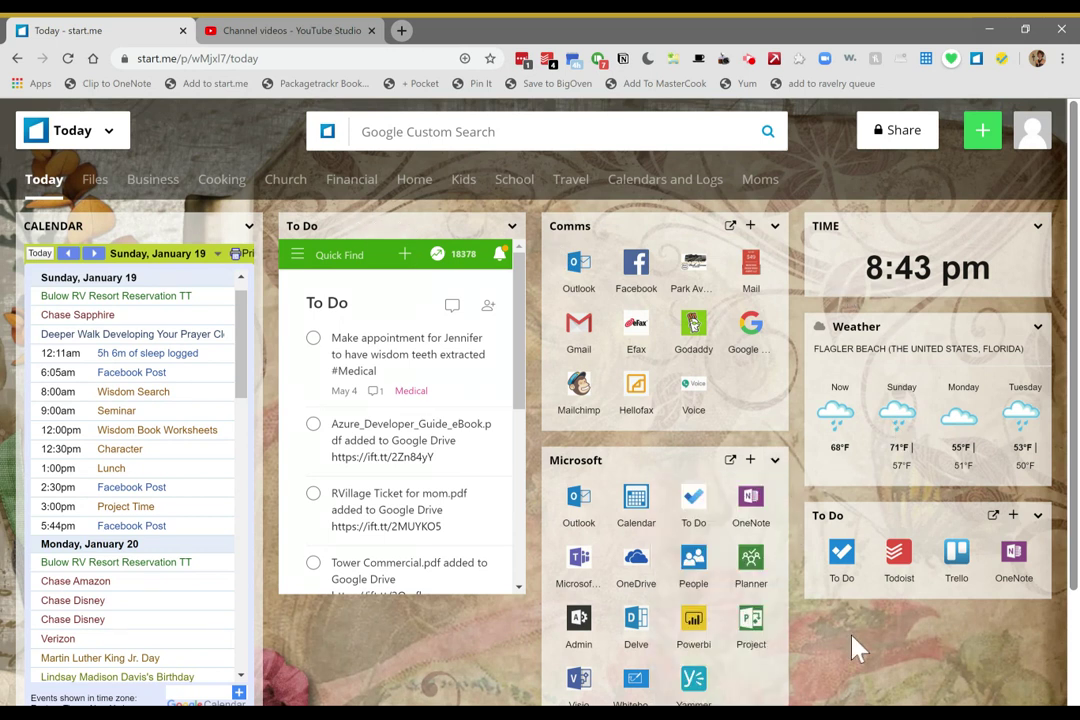
Open the TIME widget for editing and close it unchanged, and check the Comms and TIME widgets' options menus.
left_click(852, 226)
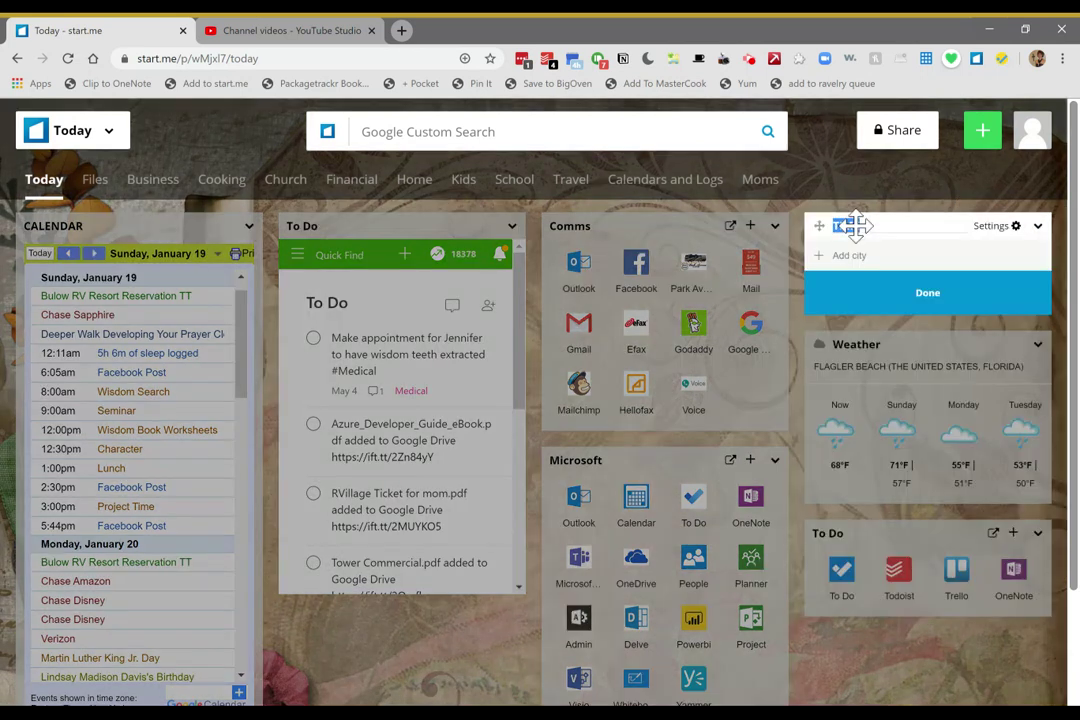
left_click(893, 303)
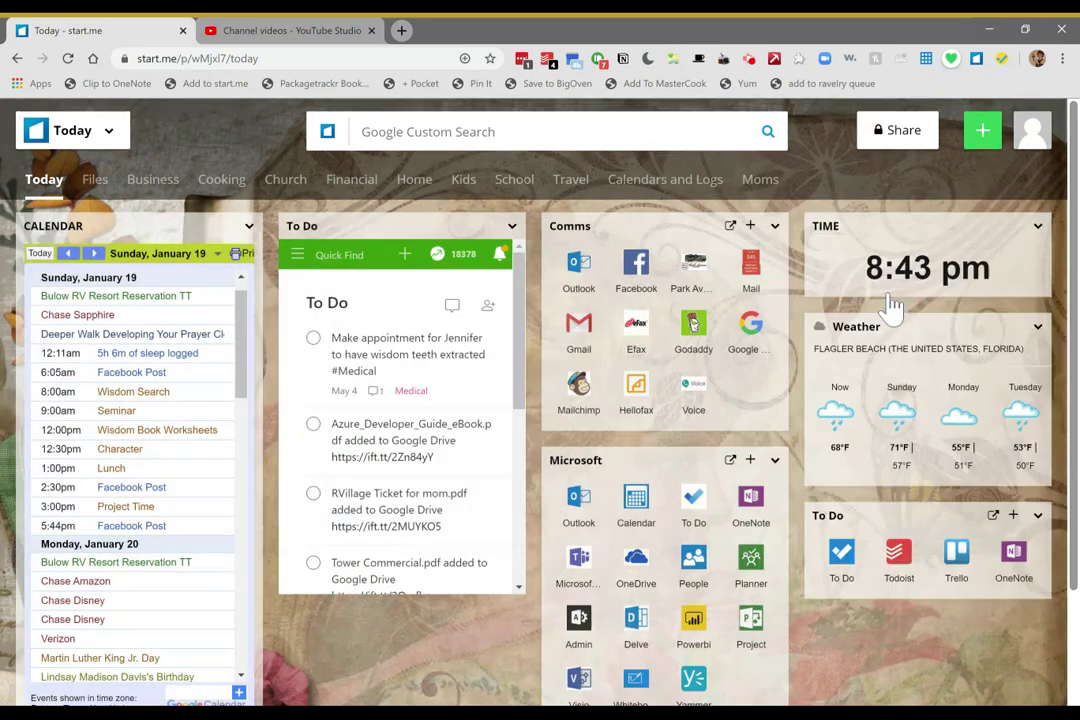
left_click(774, 228)
left_click(775, 230)
left_click(1038, 228)
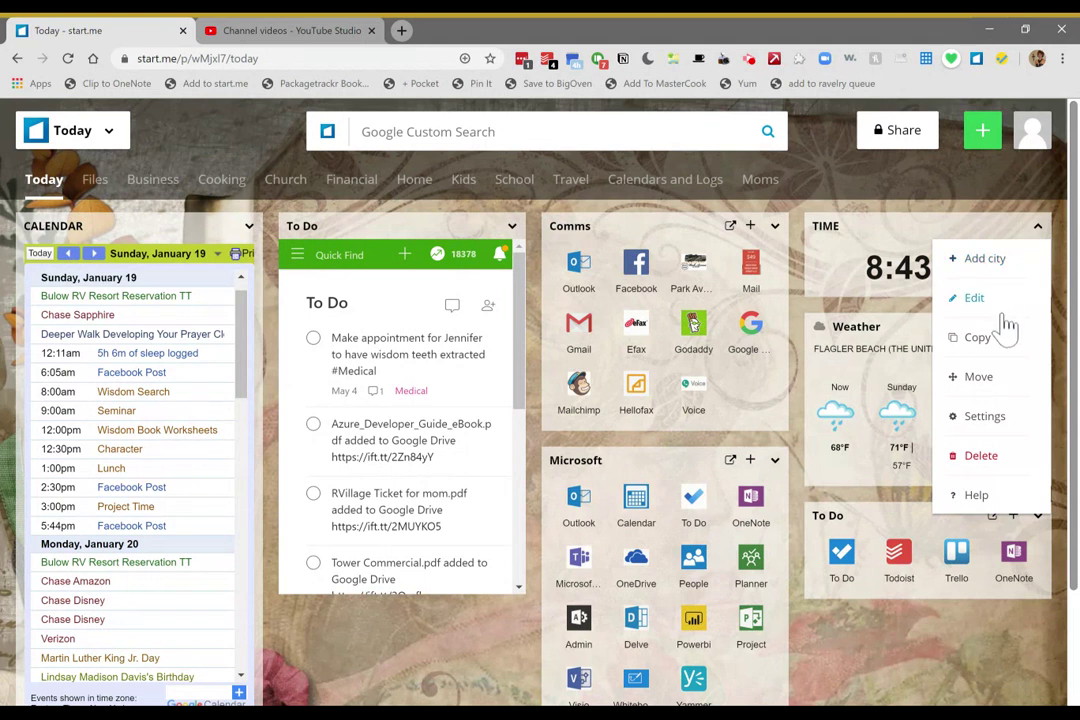
left_click(966, 654)
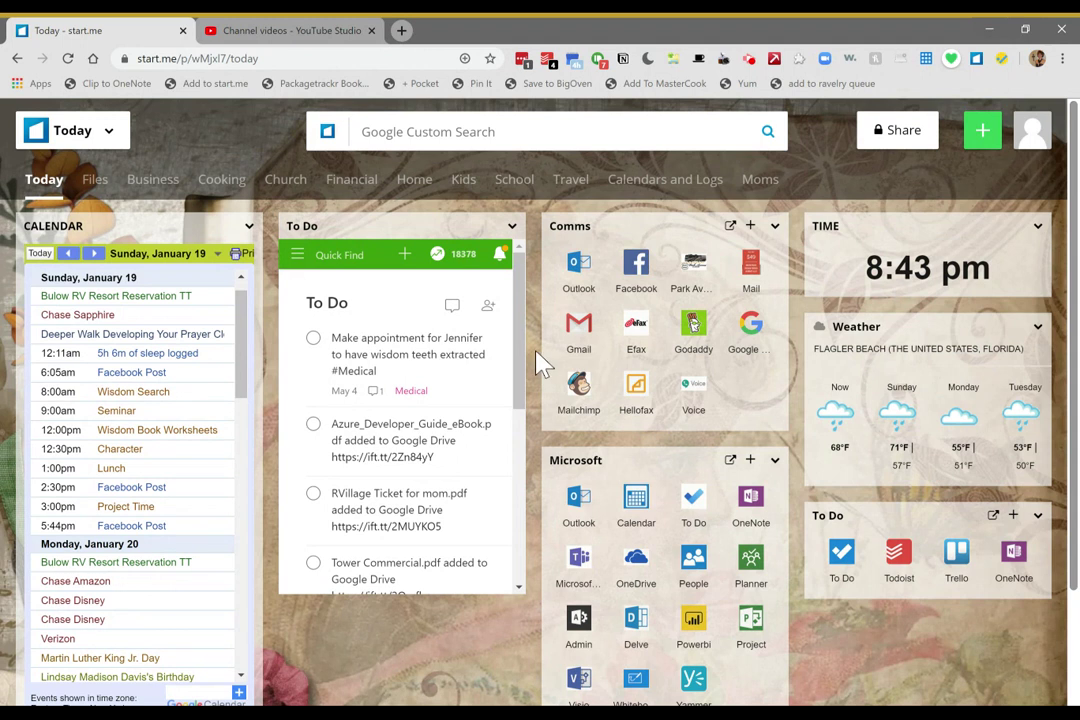
Open the Home page.
left_click(418, 181)
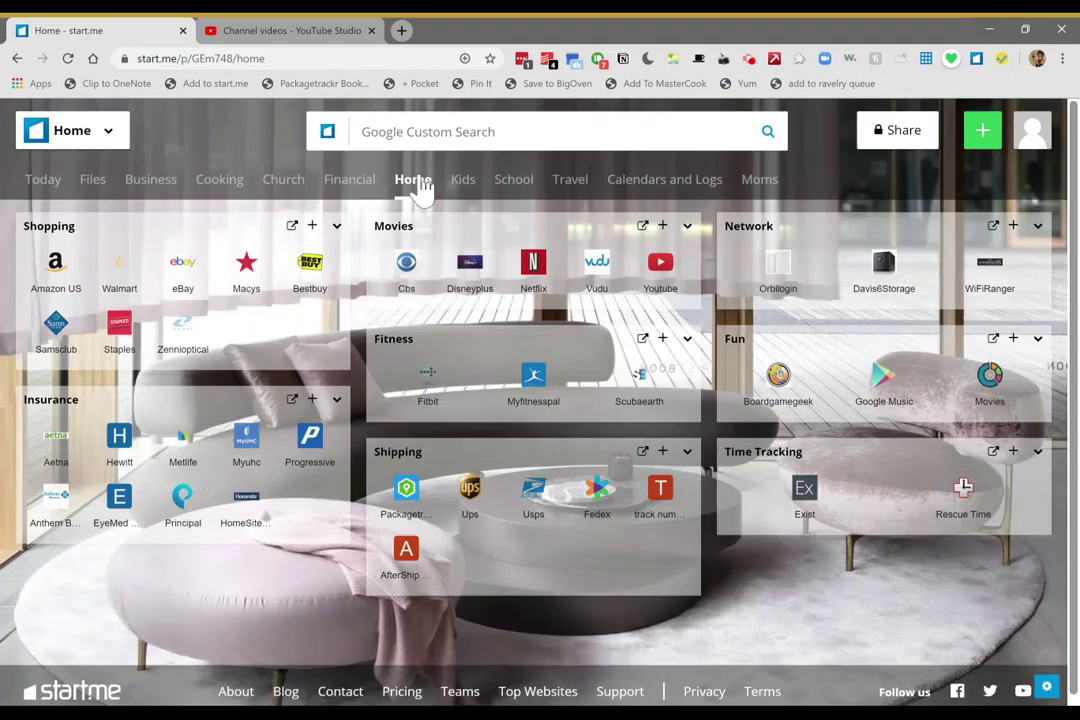
Check the options menu of the Shopping widget on the Home page and close it without choosing anything.
left_click(337, 228)
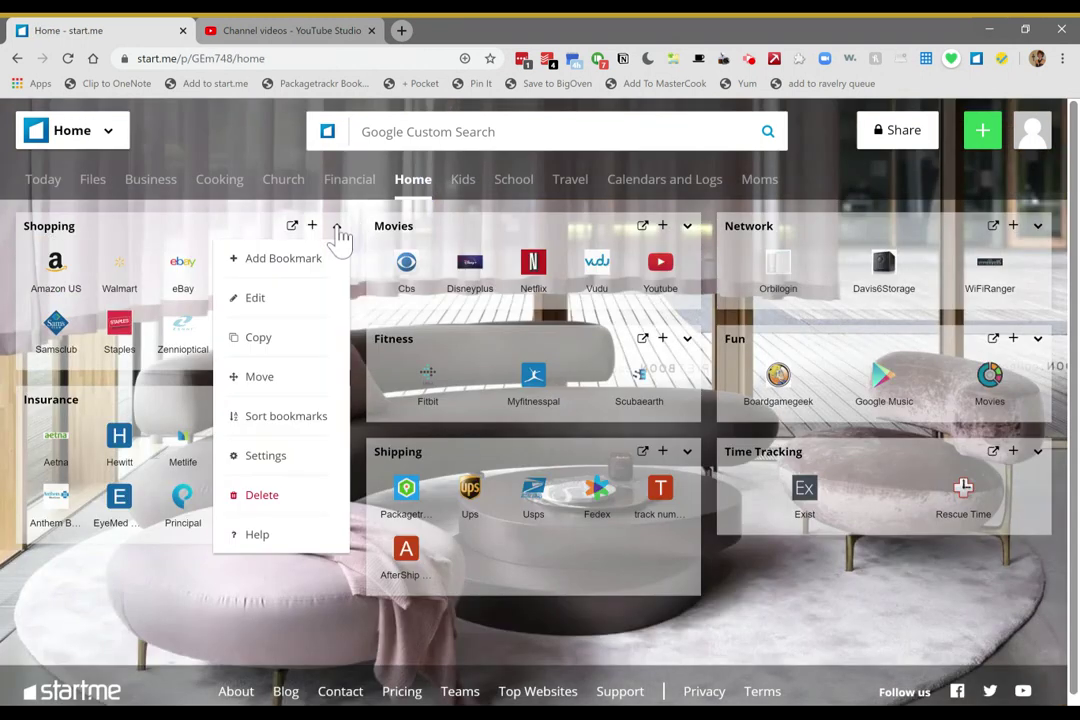
left_click(231, 581)
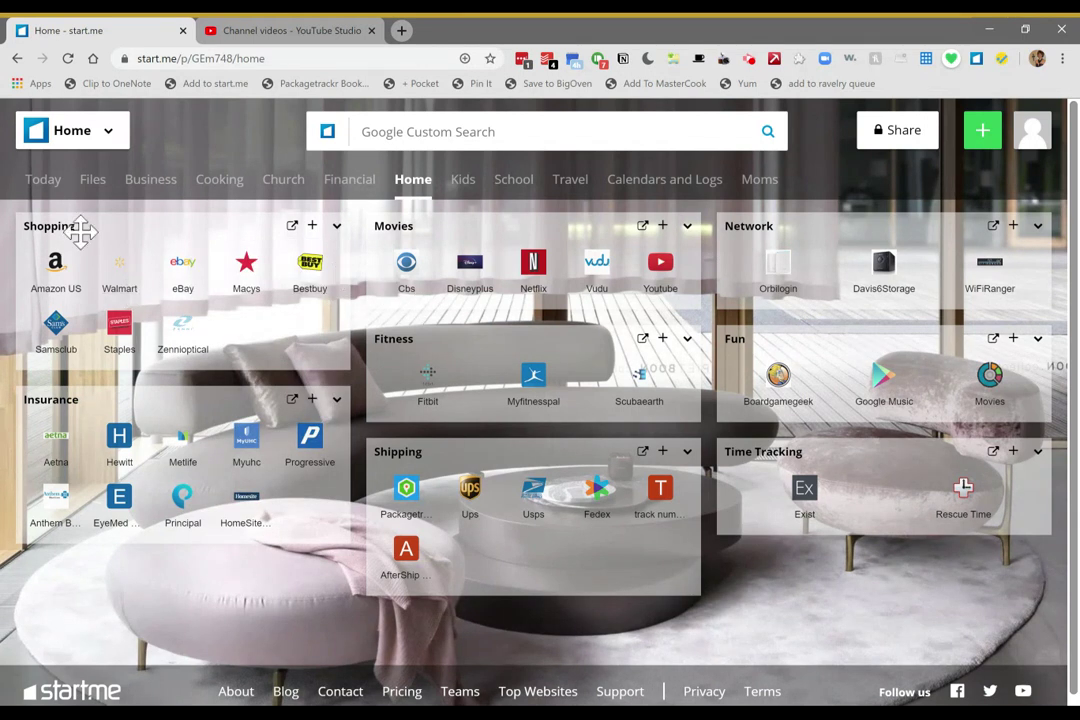
Return to the Today page and look over its widgets down to the page footer.
left_click(44, 181)
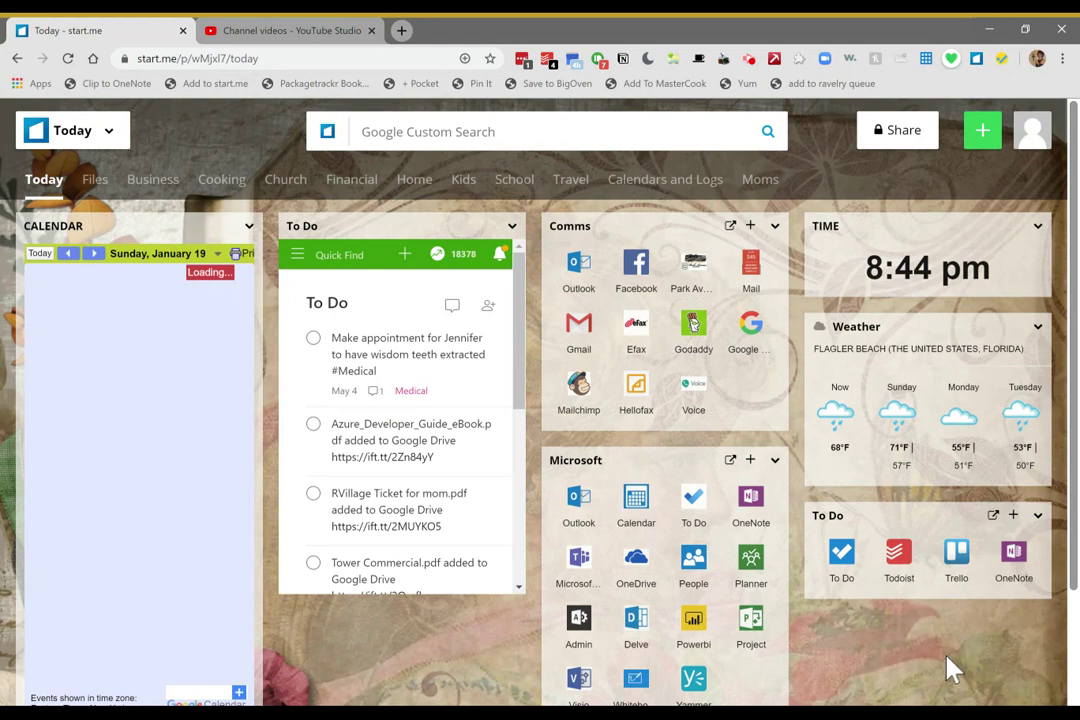
scroll(955, 675, "down", 2)
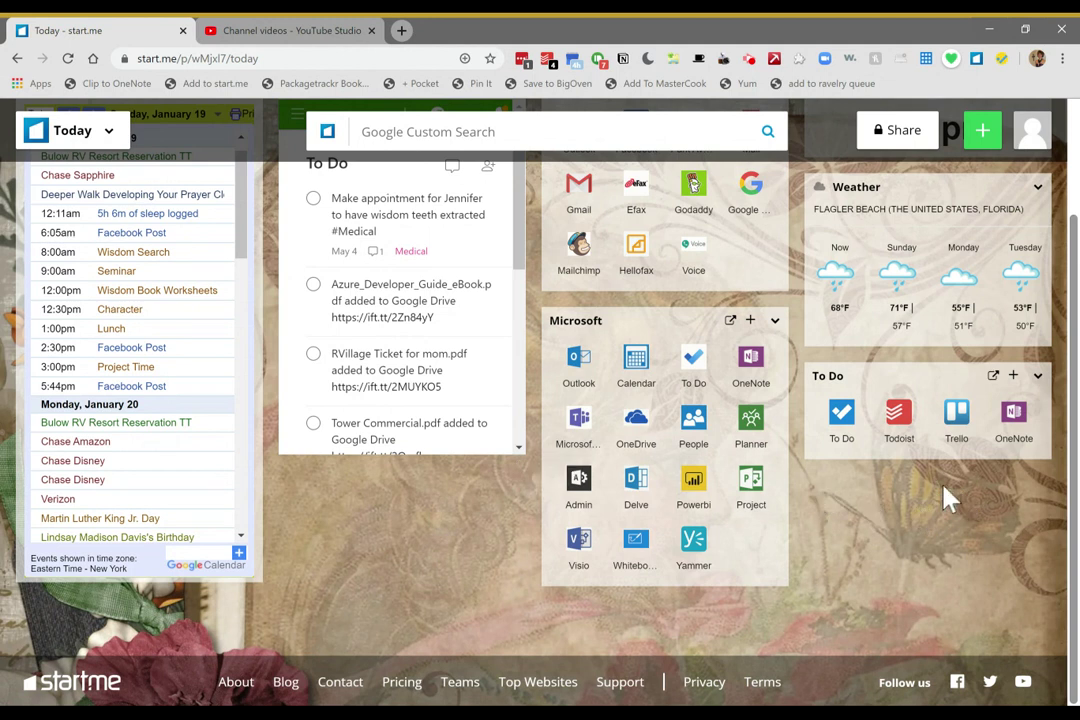
scroll(928, 506, "up", 2)
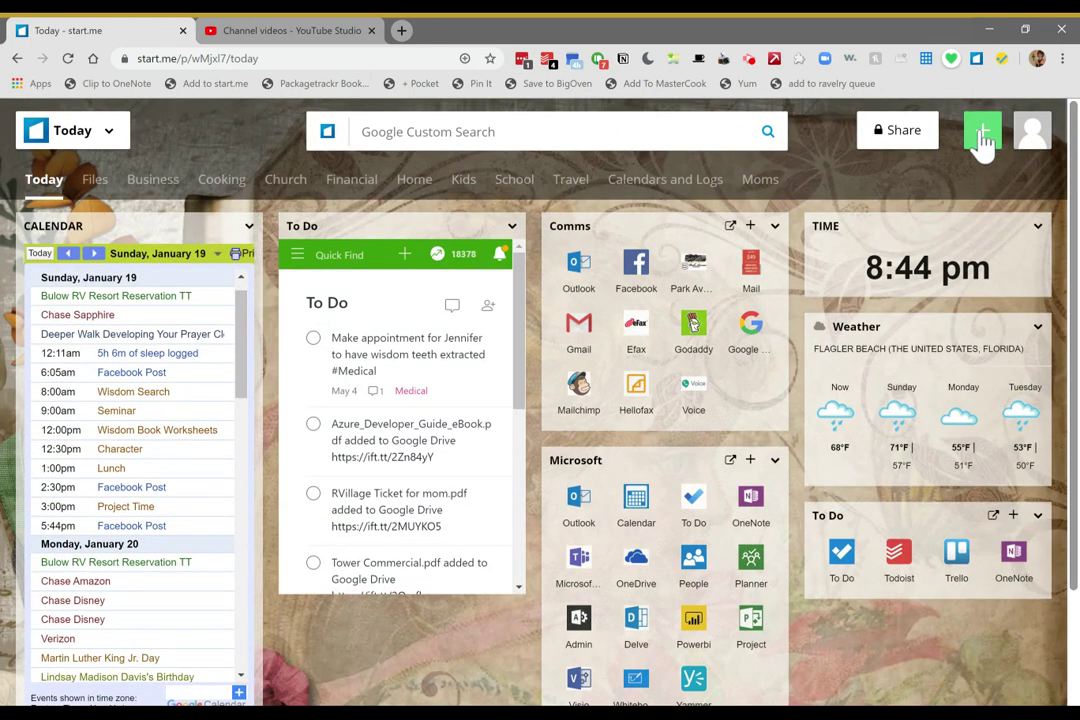
Check which widgets and news feeds can be added to the Today page, and close the list without adding any.
left_click(983, 138)
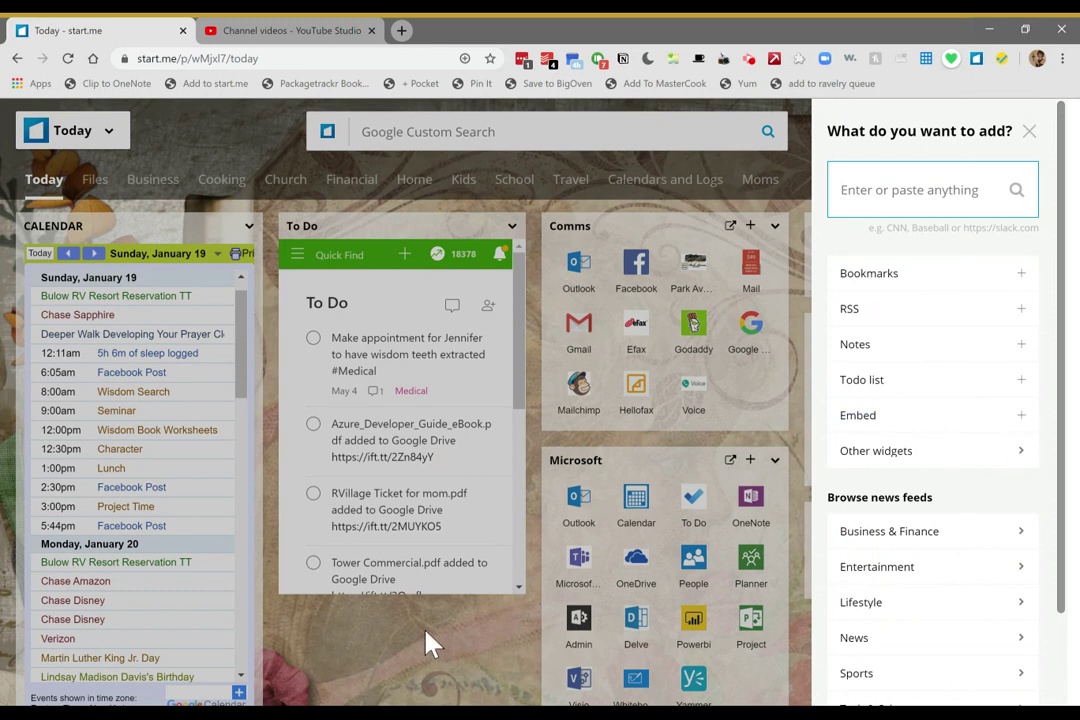
left_click(430, 643)
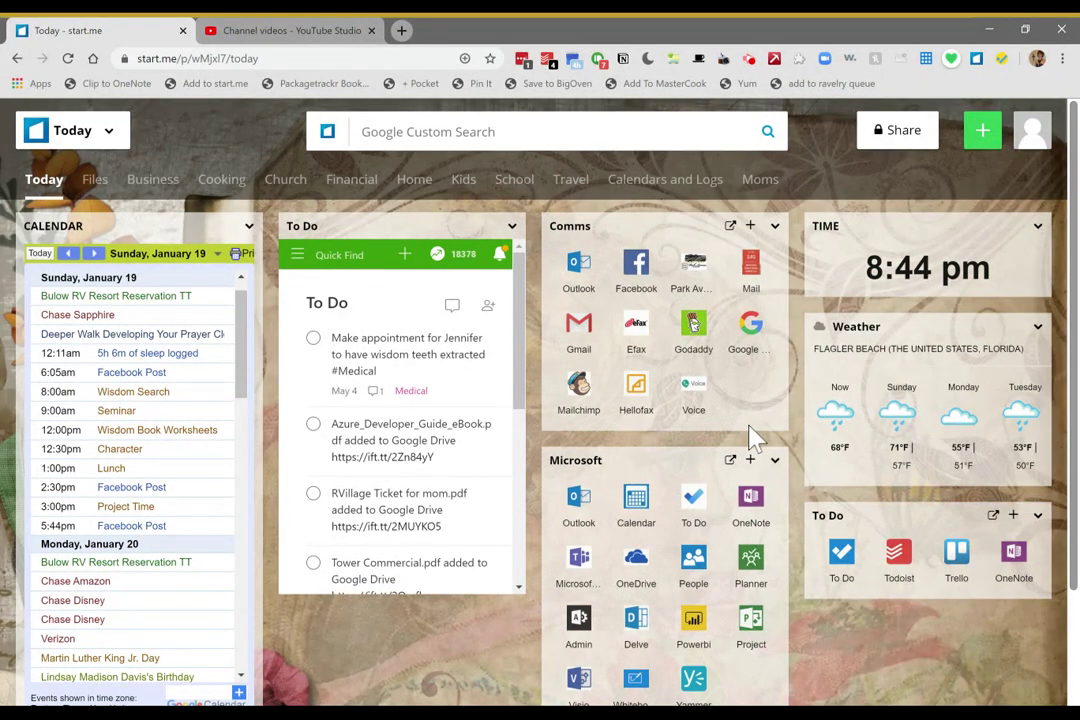
scroll(752, 437, "down", 3)
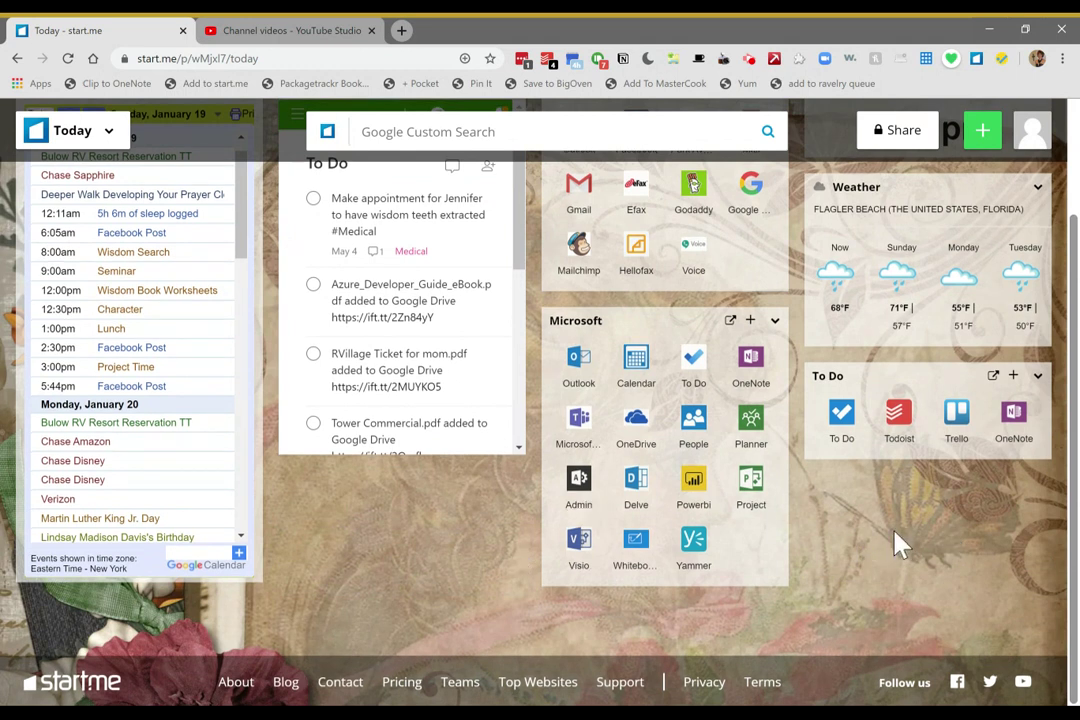
scroll(897, 542, "up", 3)
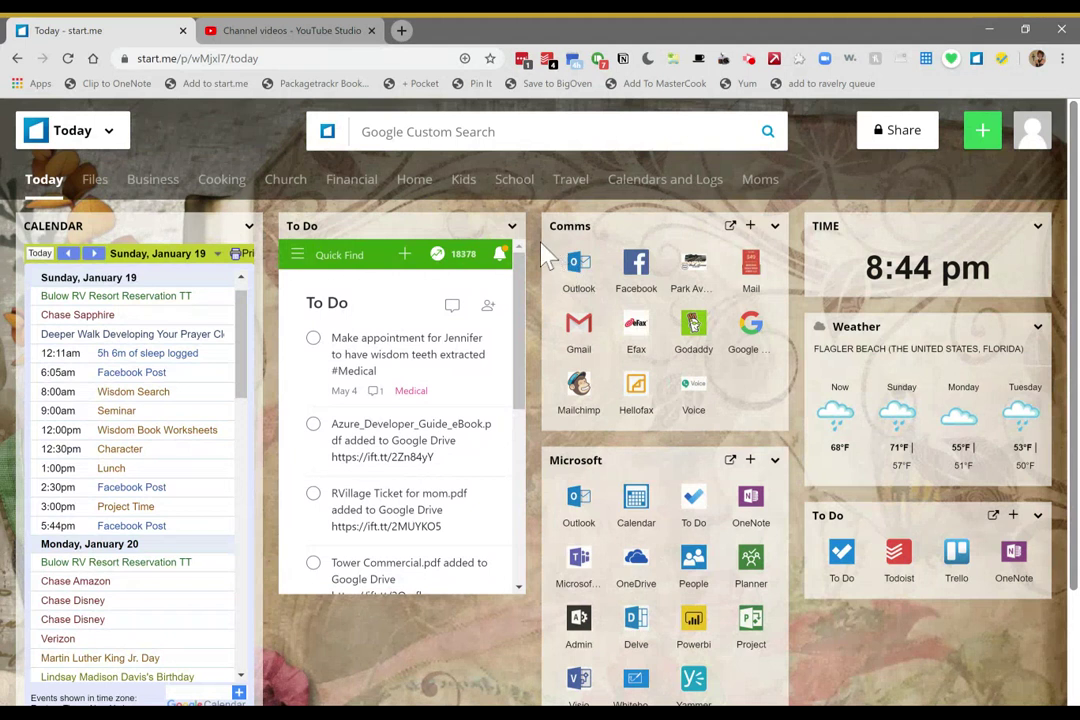